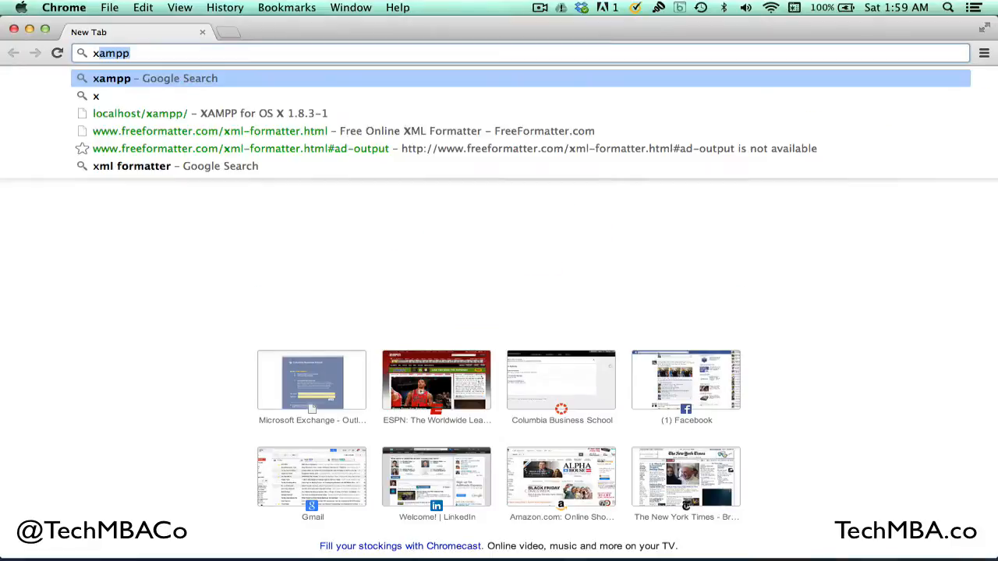
- Search Google for xampp and open the XAMPP for Mac OS X page on the Apache Friends site
key("Return")
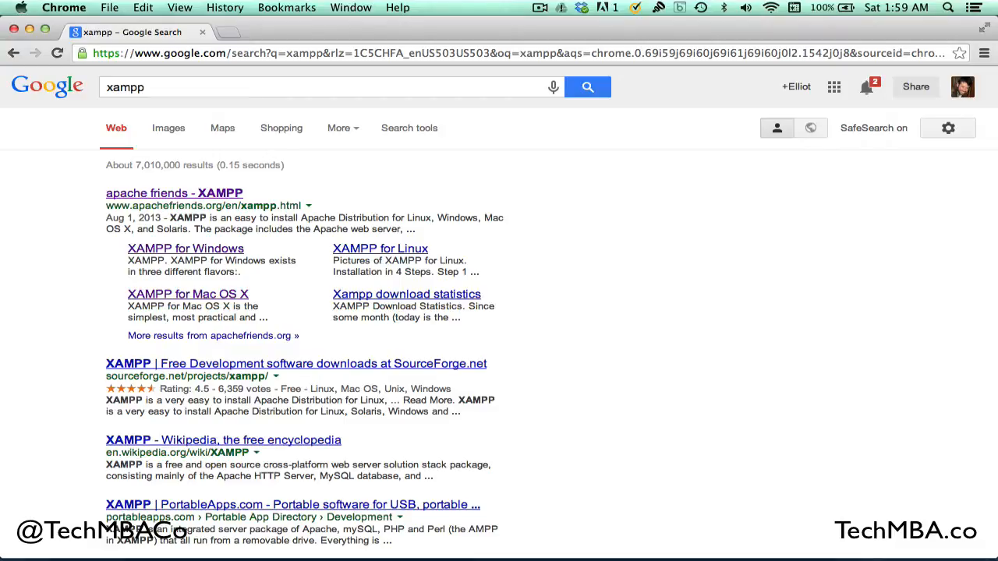
left_click(136, 198)
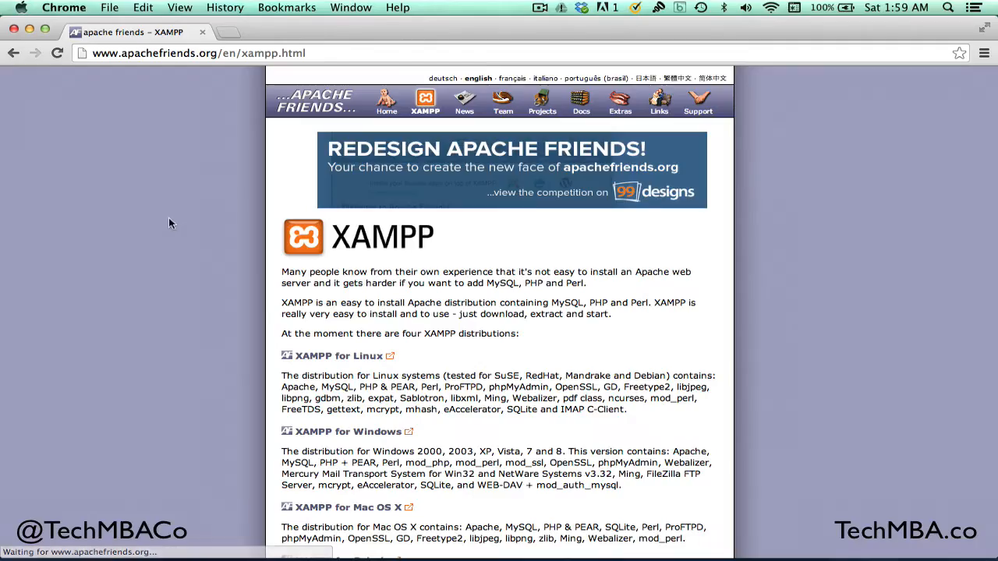
scroll(255, 268, "down", 5)
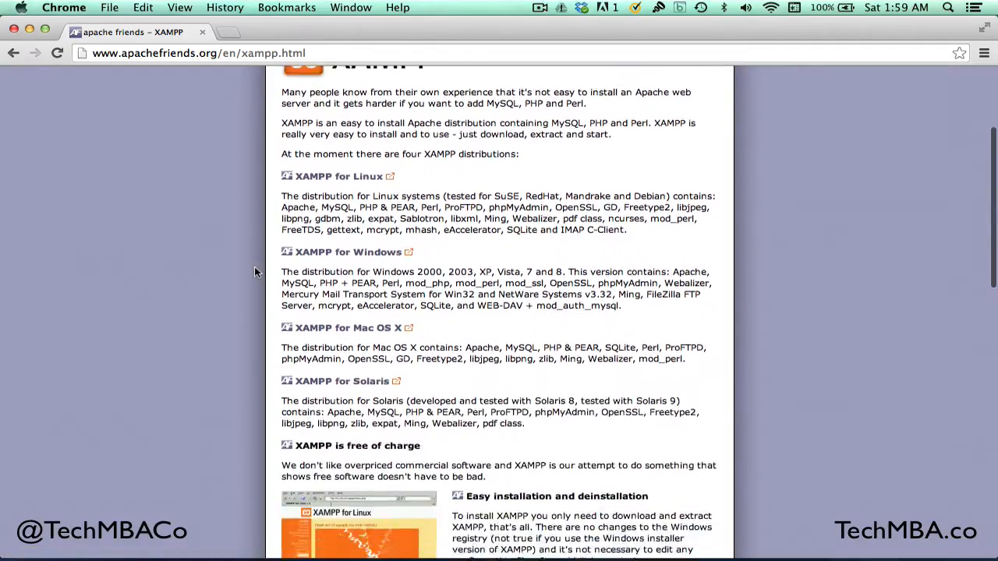
left_click(335, 292)
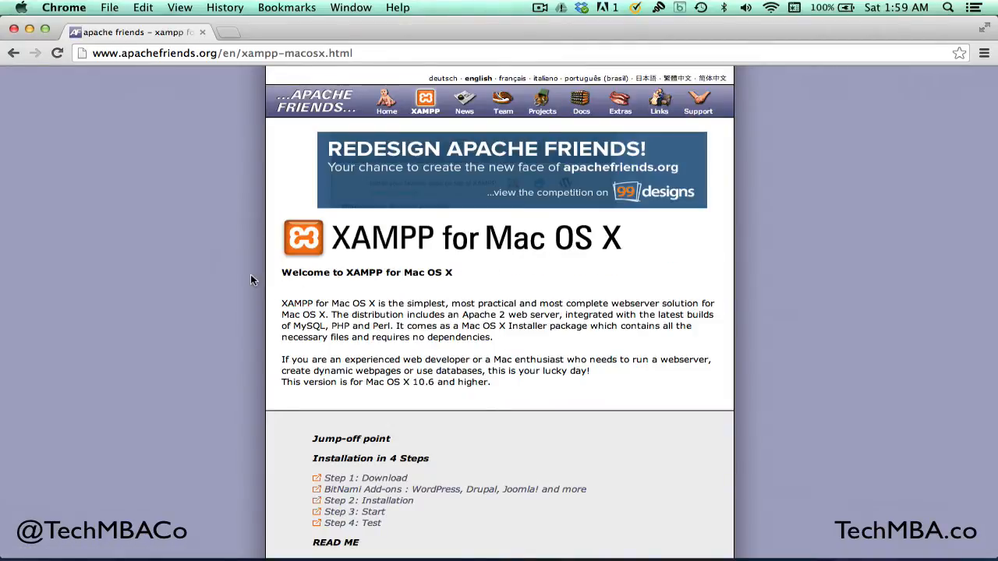
- Download the XAMPP Mac OS X 1.8.3 PHP 5.5 installer and close the browser window
scroll(251, 279, "down", 5)
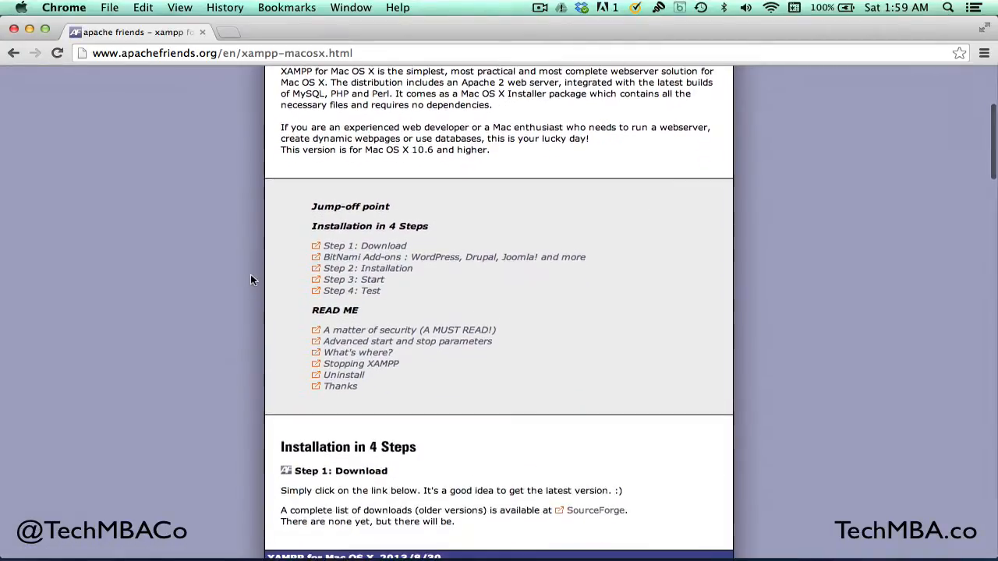
scroll(251, 279, "down", 5)
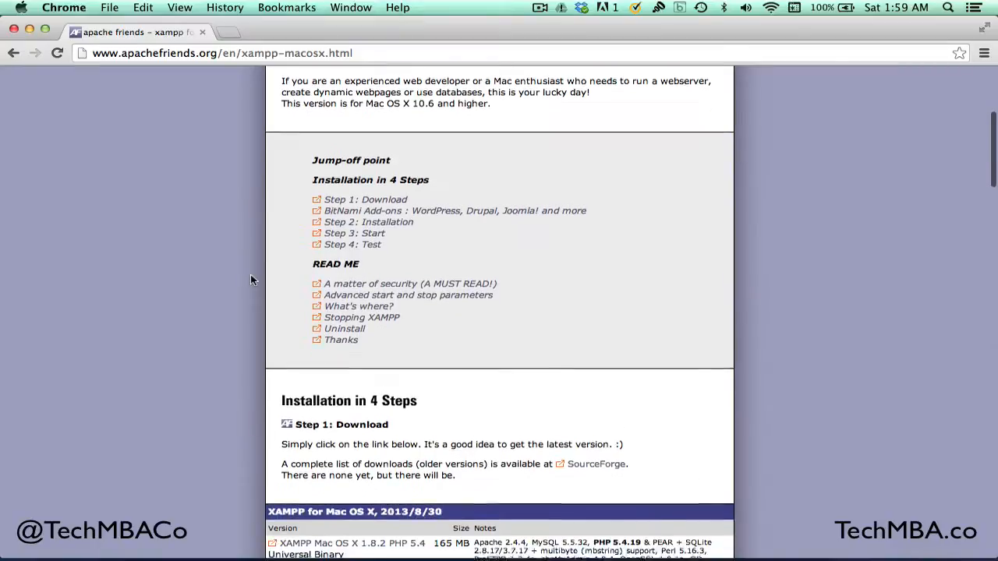
scroll(251, 279, "down", 3)
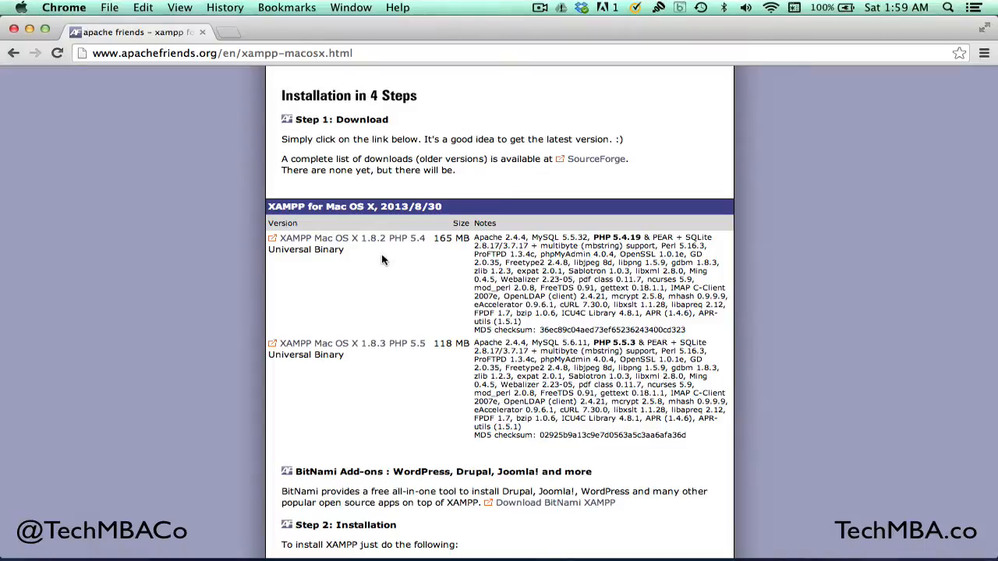
left_click(383, 348)
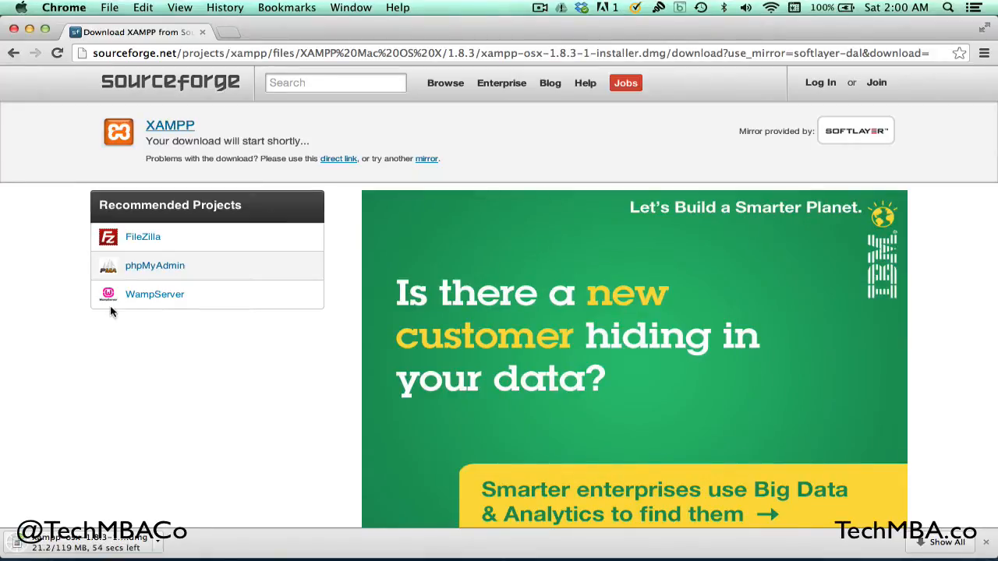
left_click(12, 30)
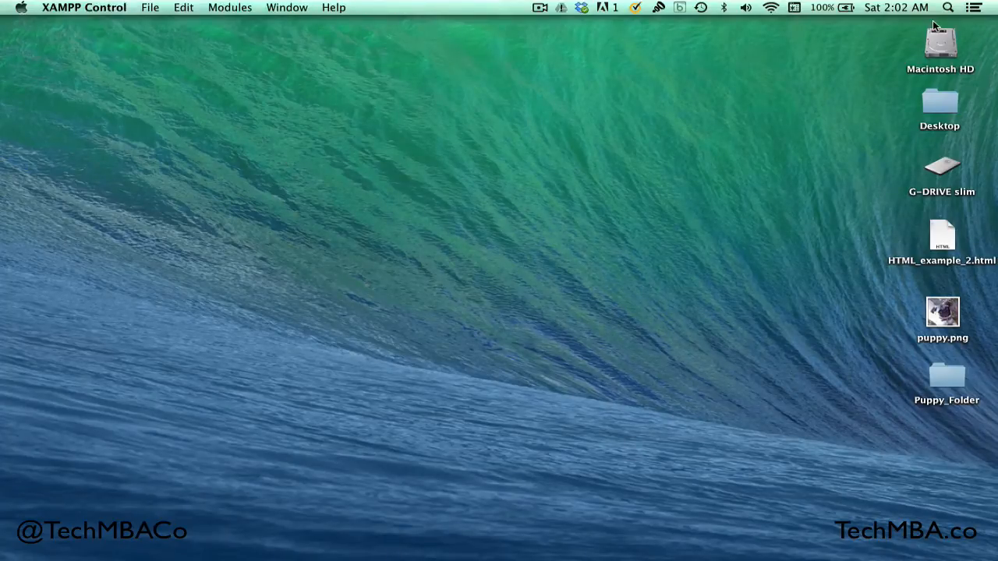
- Open XAMPP Control through Spotlight and start the Apache and MySQL servers
left_click(949, 7)
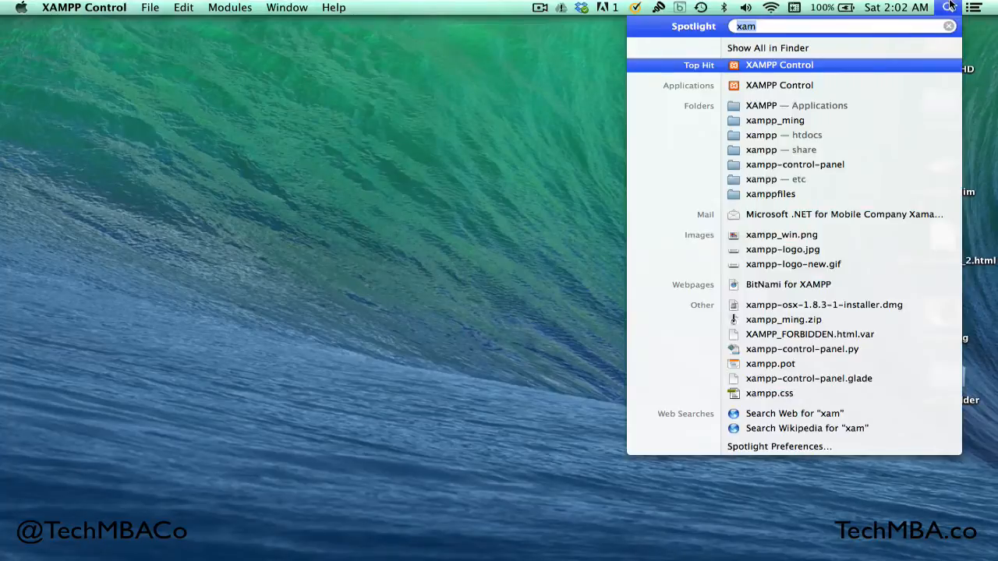
left_click(897, 64)
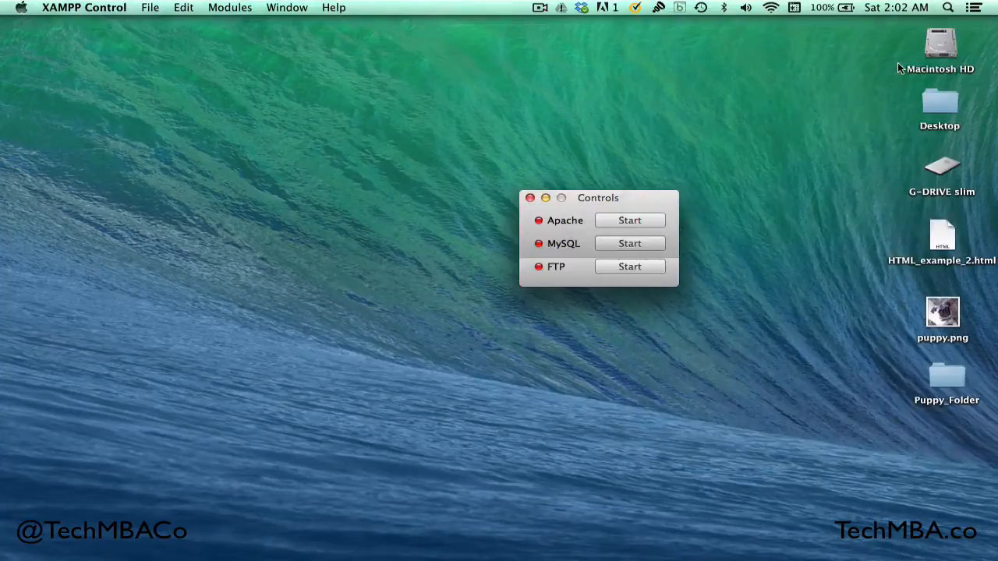
left_click(619, 220)
left_click(621, 242)
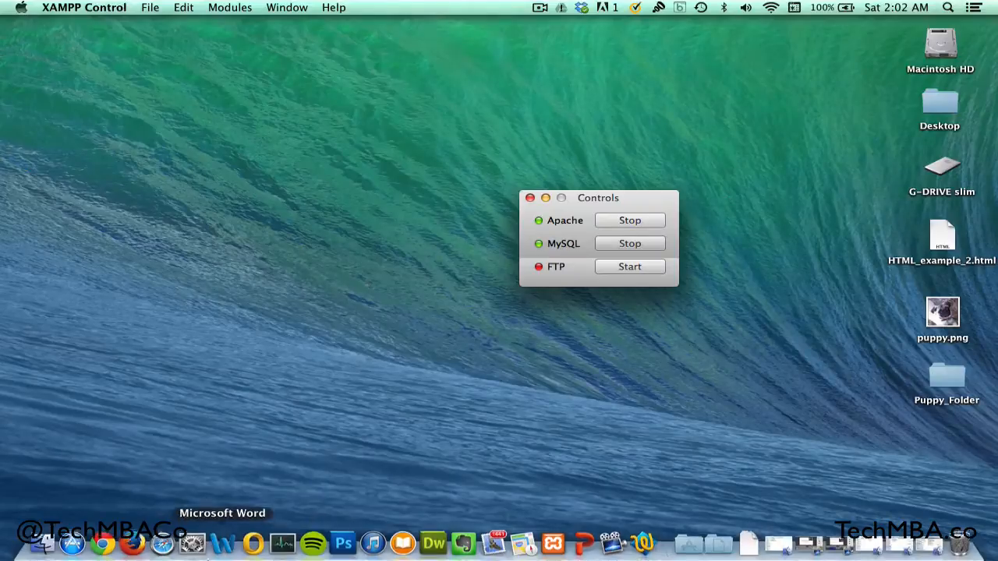
- Switch to Chrome, load localhost and open phpMyAdmin from the XAMPP welcome page
left_click(103, 542)
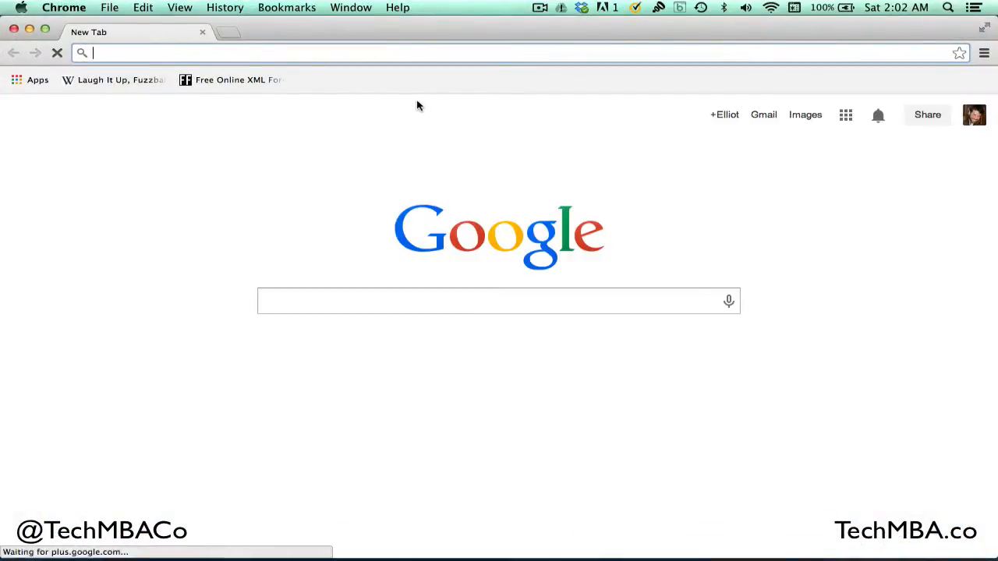
type("localhost")
key("Return")
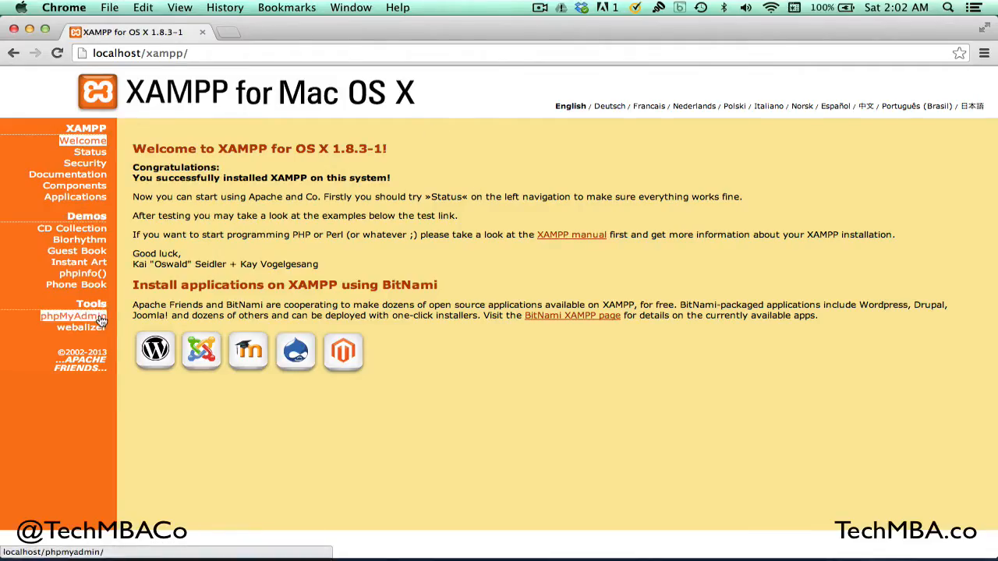
left_click(74, 316)
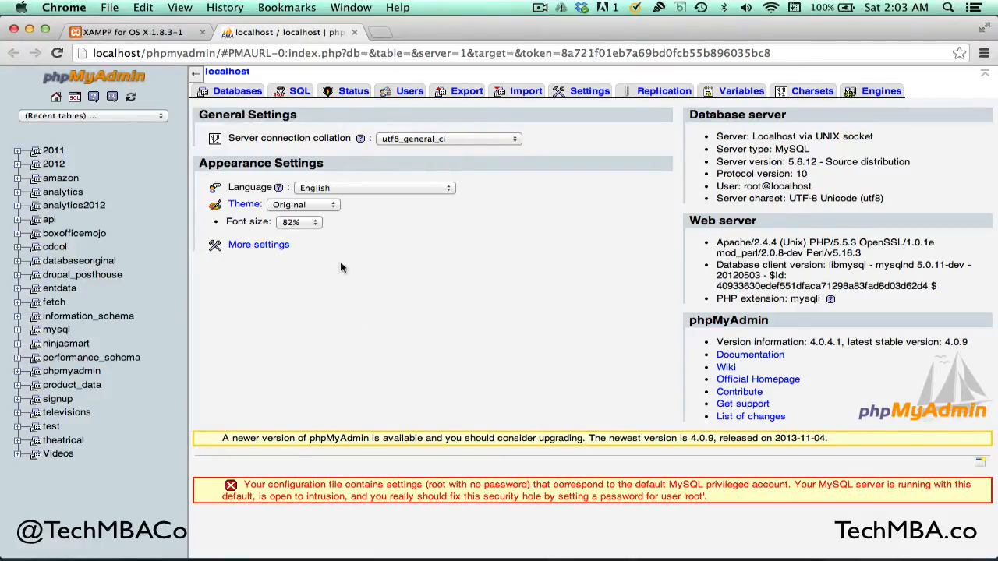
- Create a new database named web_dev_basics in phpMyAdmin
left_click(244, 93)
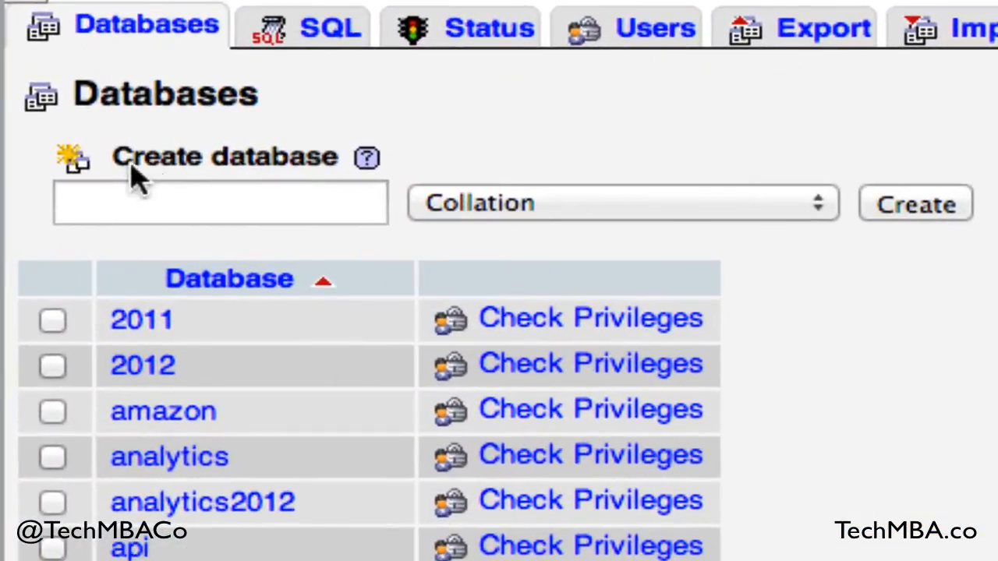
left_click_drag(133, 153, 341, 152)
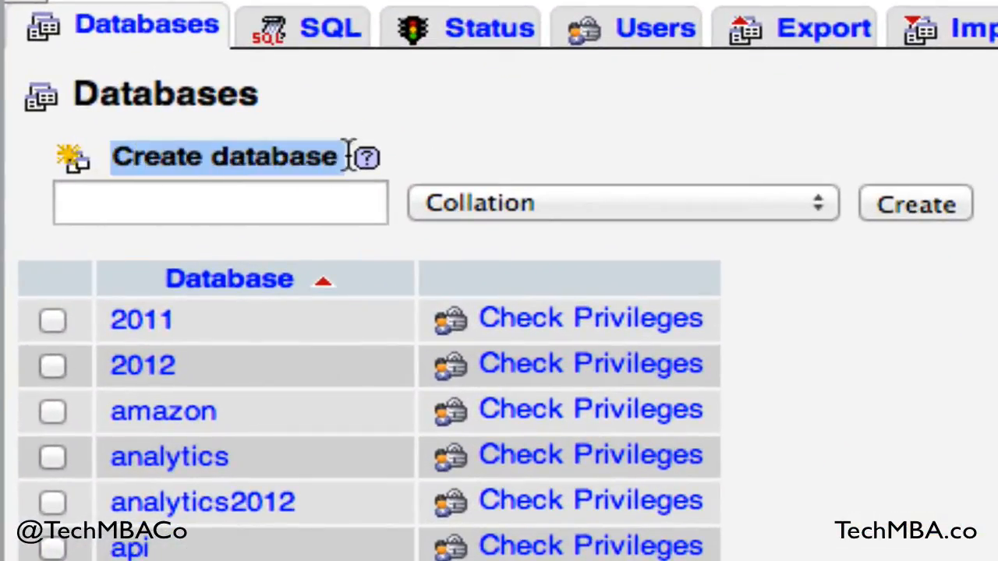
left_click(307, 216)
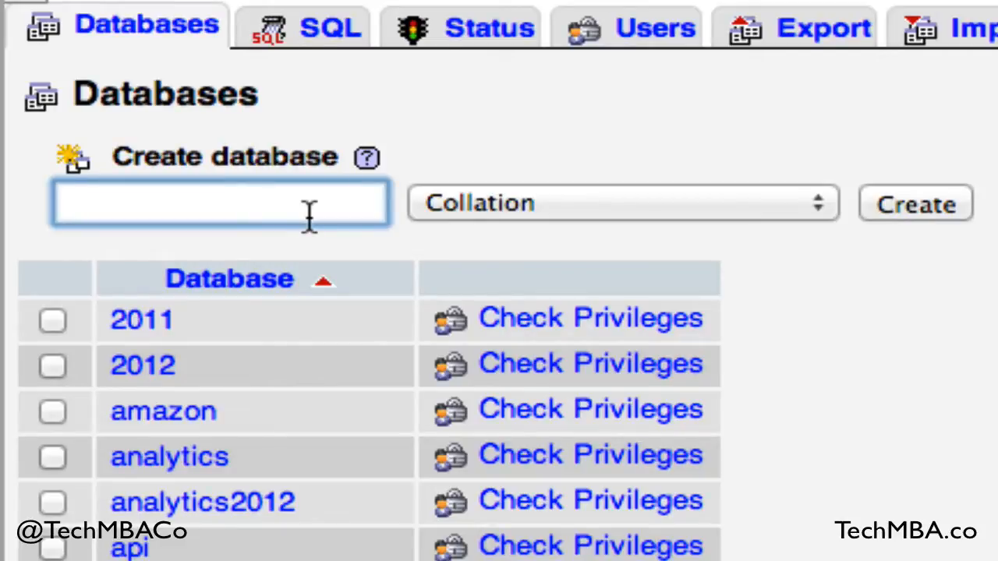
type("web_dev_basics")
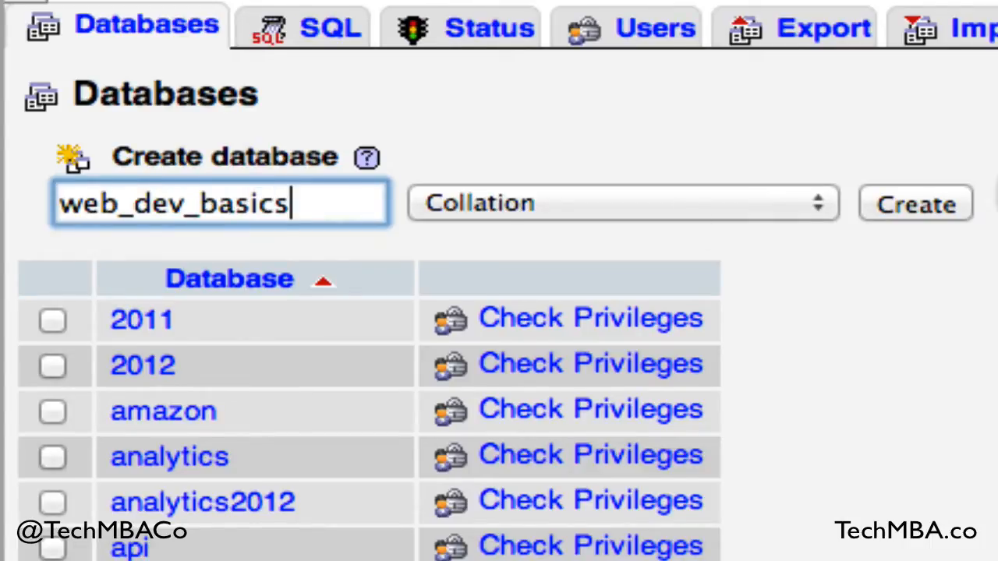
left_click(916, 205)
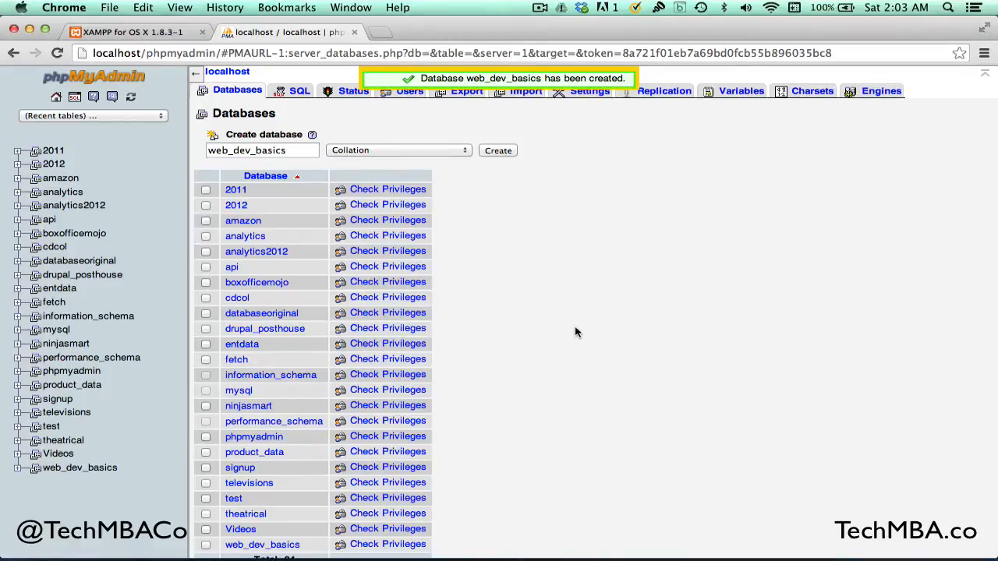
- Open the web_dev_basics database and start a new table named test with 3 columns
scroll(575, 331, "down", 3)
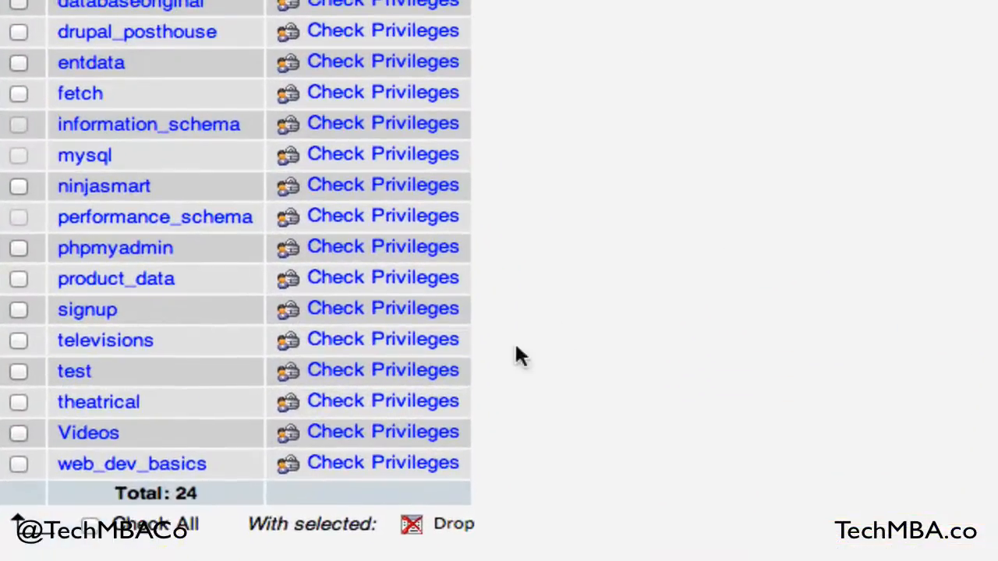
left_click(177, 468)
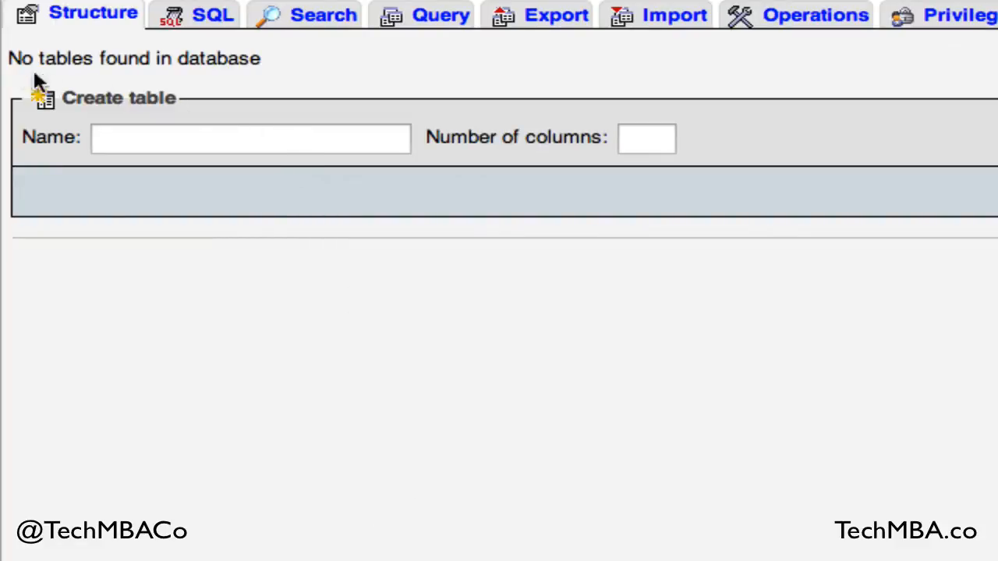
left_click_drag(11, 59, 276, 58)
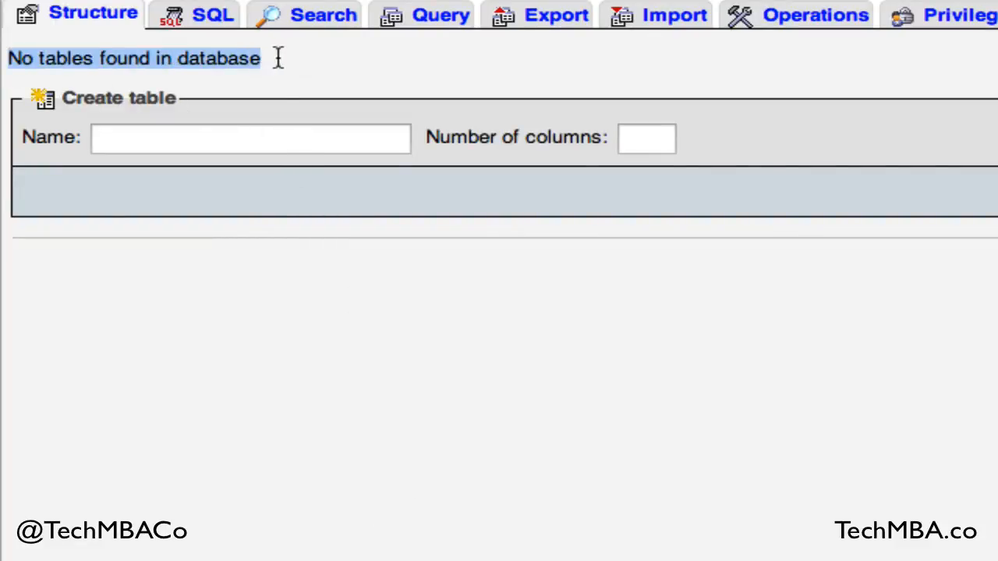
left_click(278, 141)
type("test")
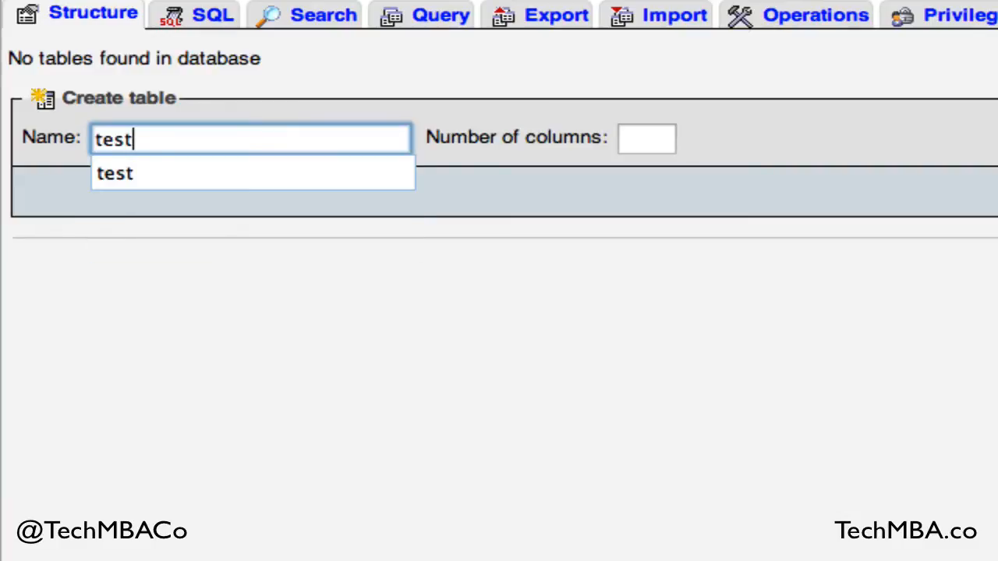
key("Tab")
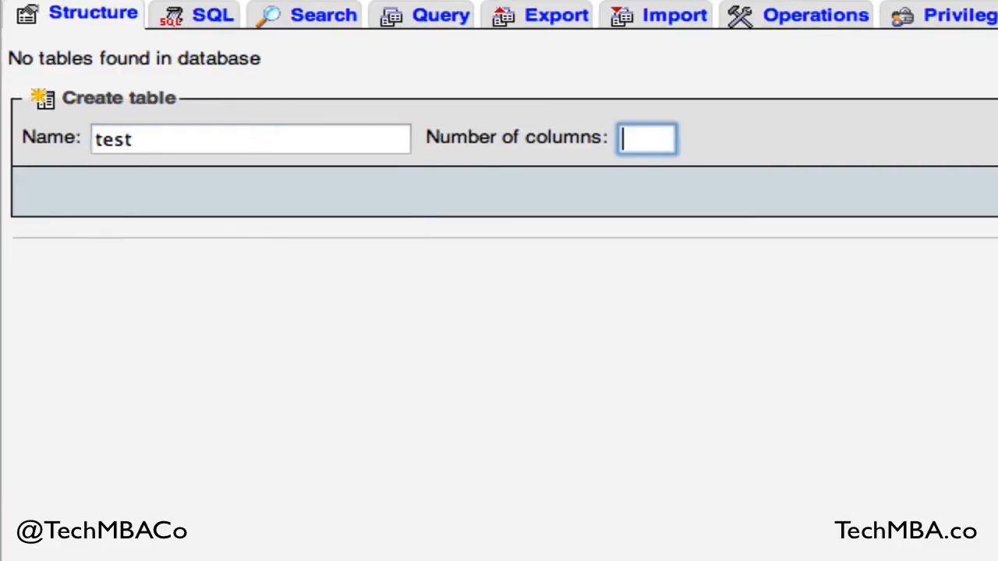
type("3")
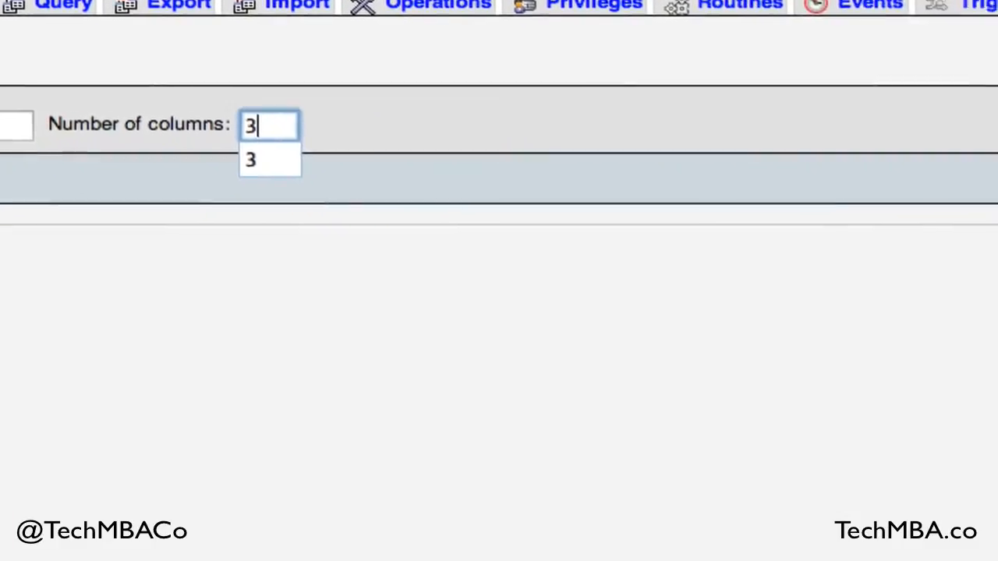
left_click(975, 174)
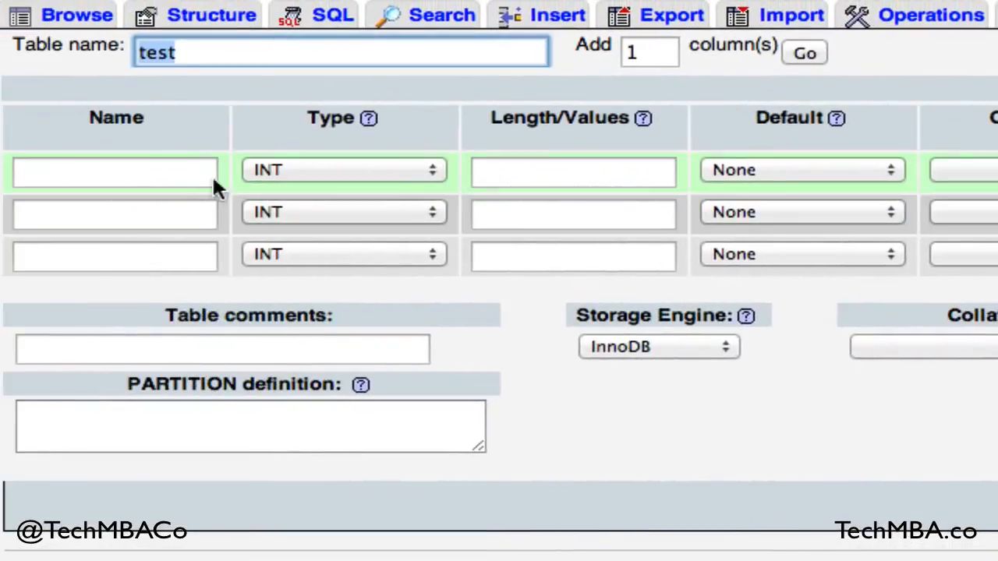
- Define the first column of the test table as product_id with type INT and length 3
left_click(167, 170)
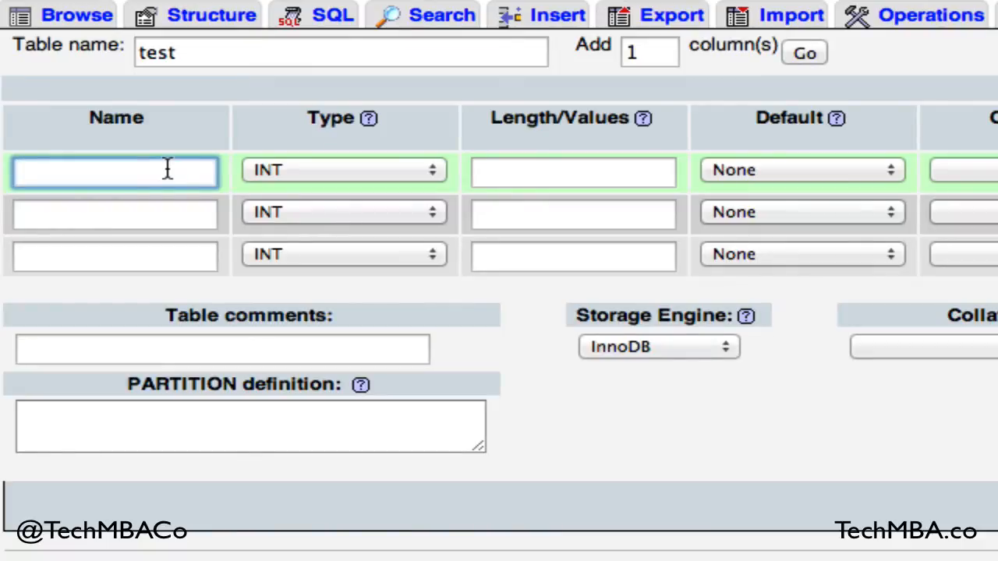
scroll(167, 170, "right", 10)
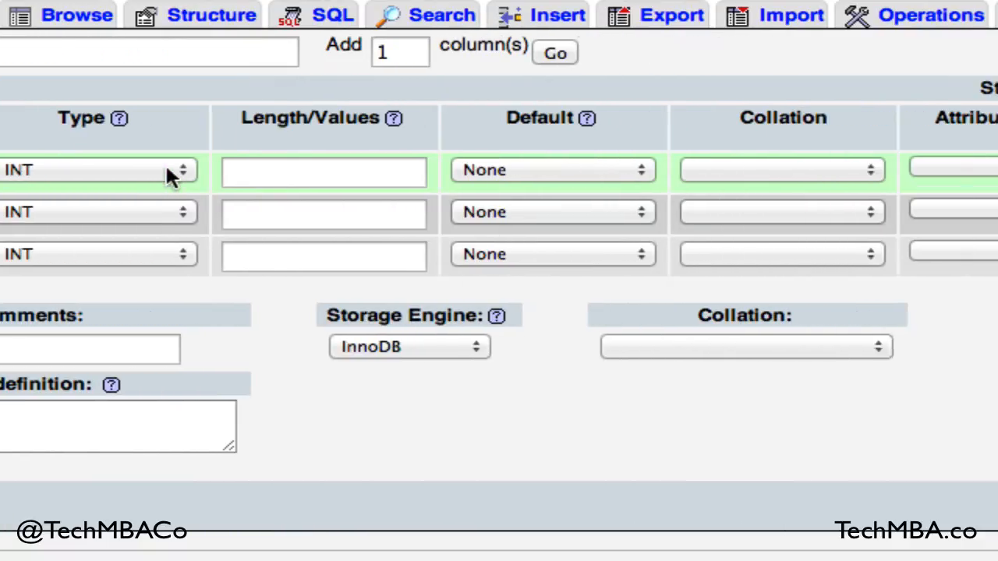
scroll(167, 170, "right", 15)
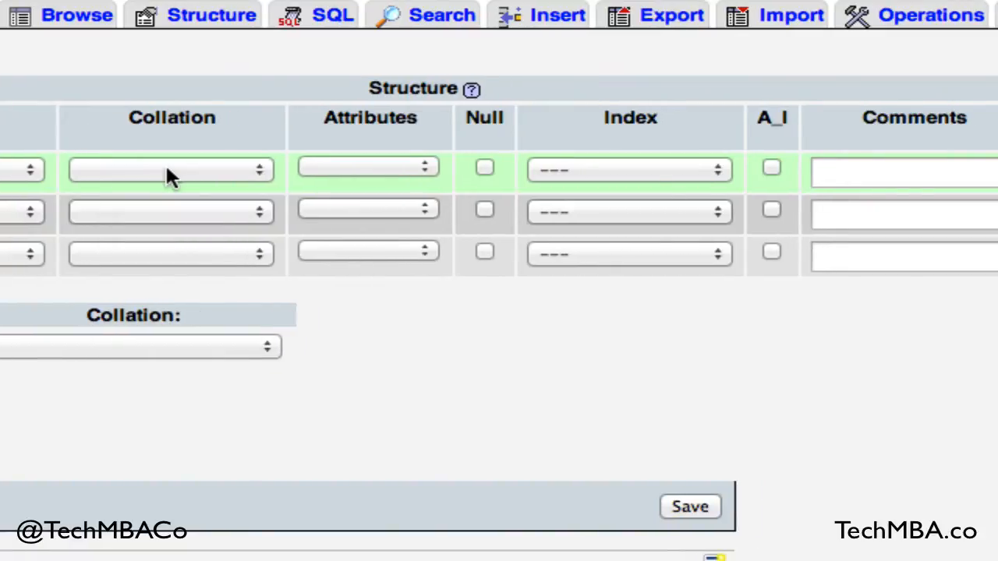
scroll(167, 170, "left", 1)
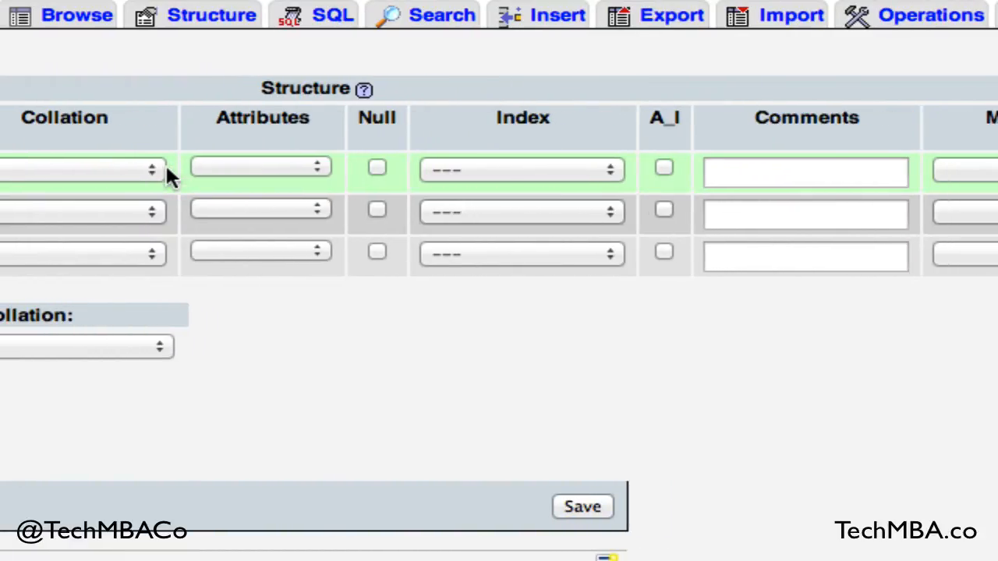
scroll(167, 170, "left", 20)
scroll(167, 170, "left", 1)
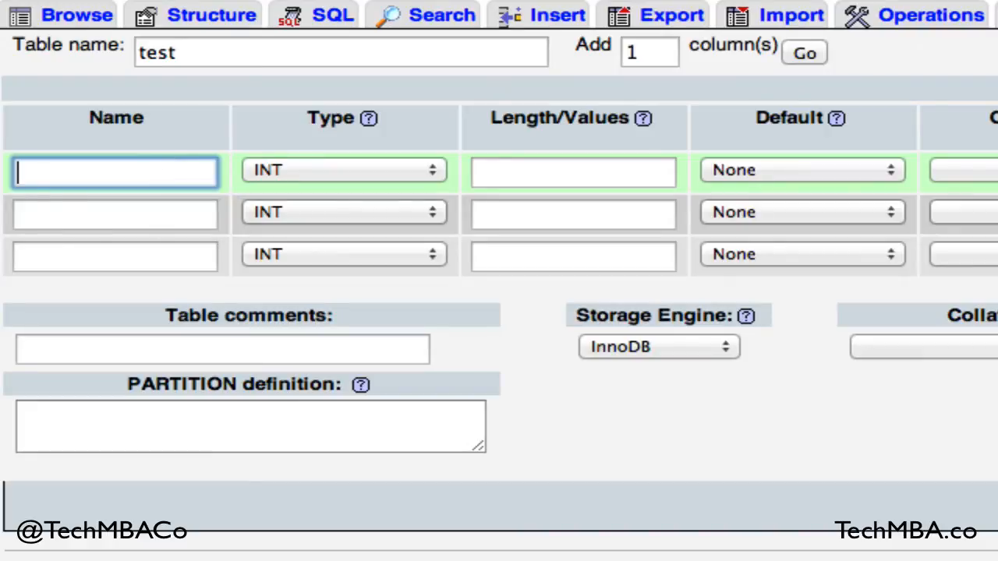
type("product_id")
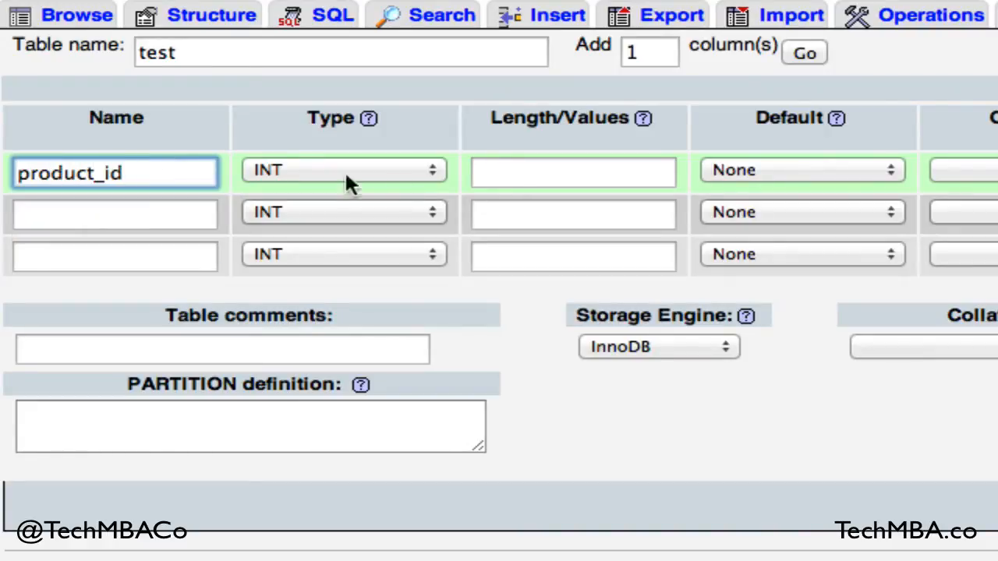
left_click(398, 175)
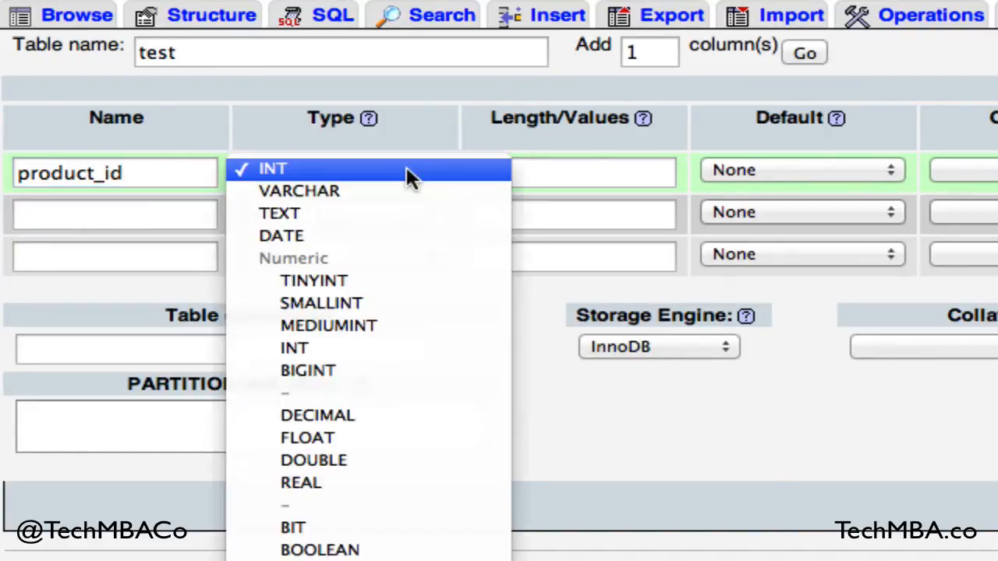
left_click(425, 168)
left_click(520, 175)
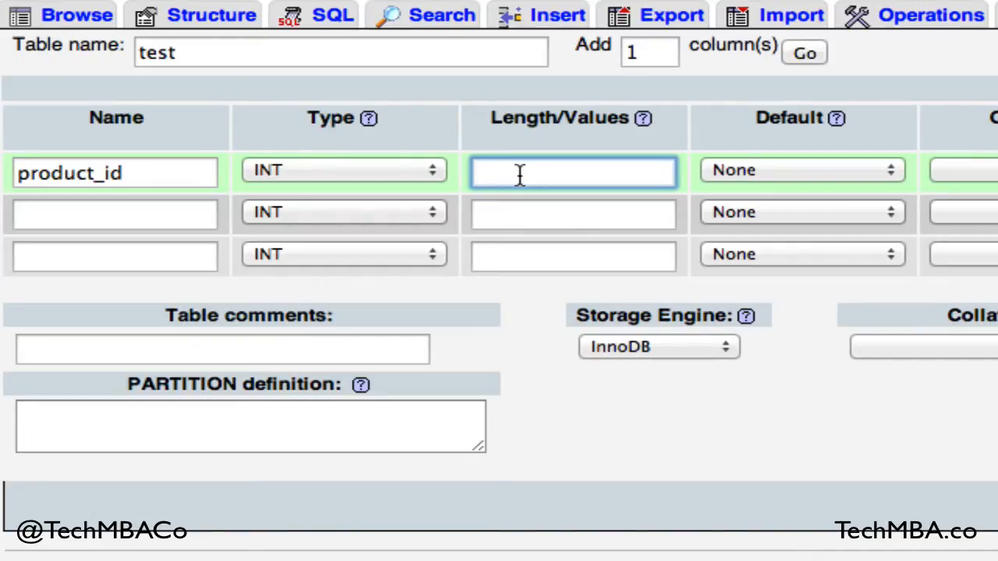
type("3")
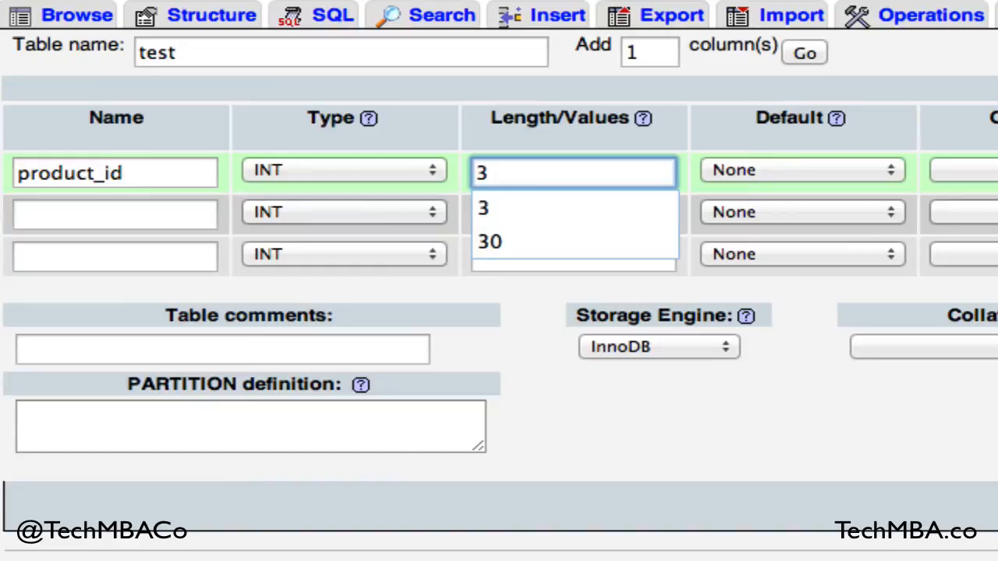
- Make product_id the table's primary key by setting its index to PRIMARY
left_click(156, 213)
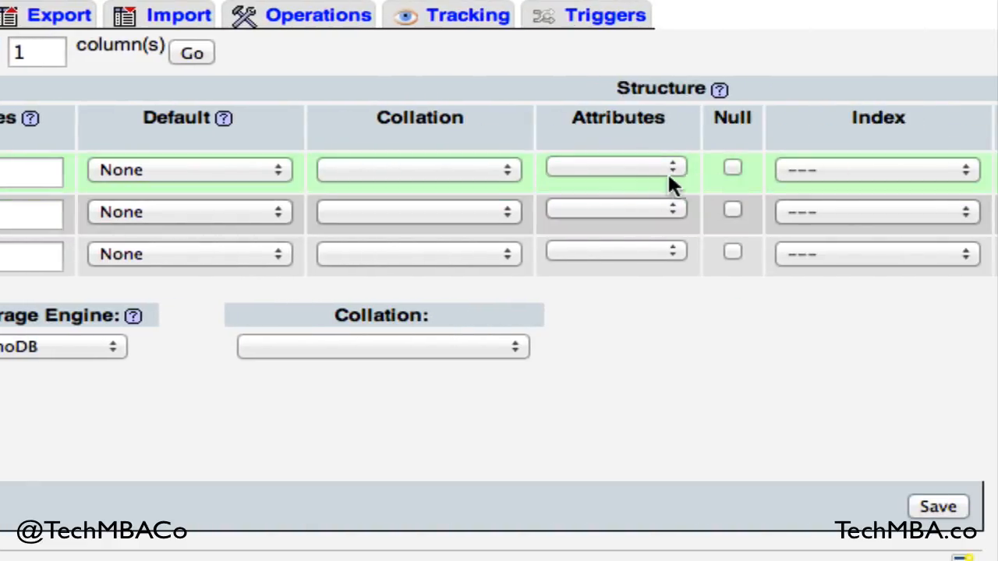
scroll(650, 170, "right", 5)
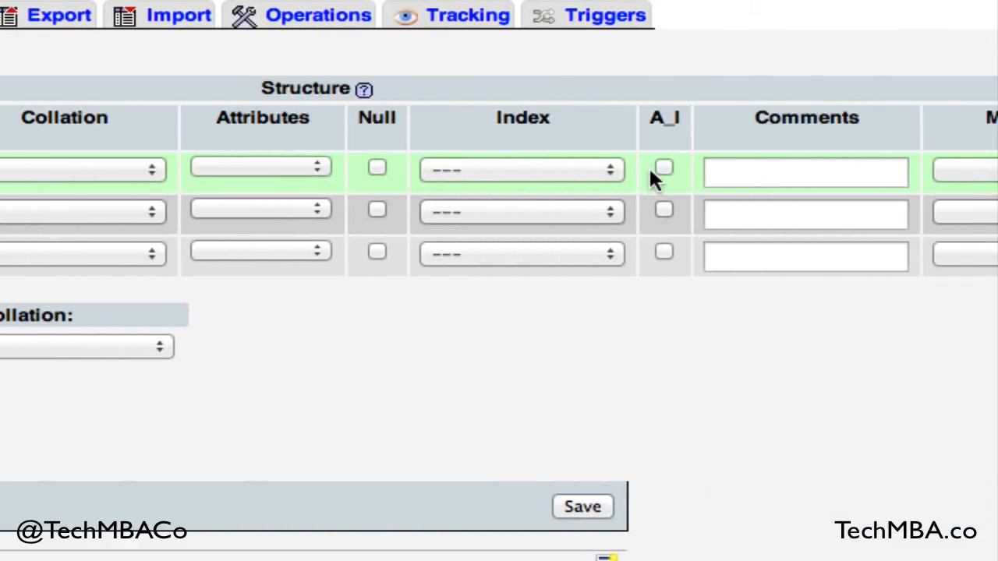
left_click(619, 171)
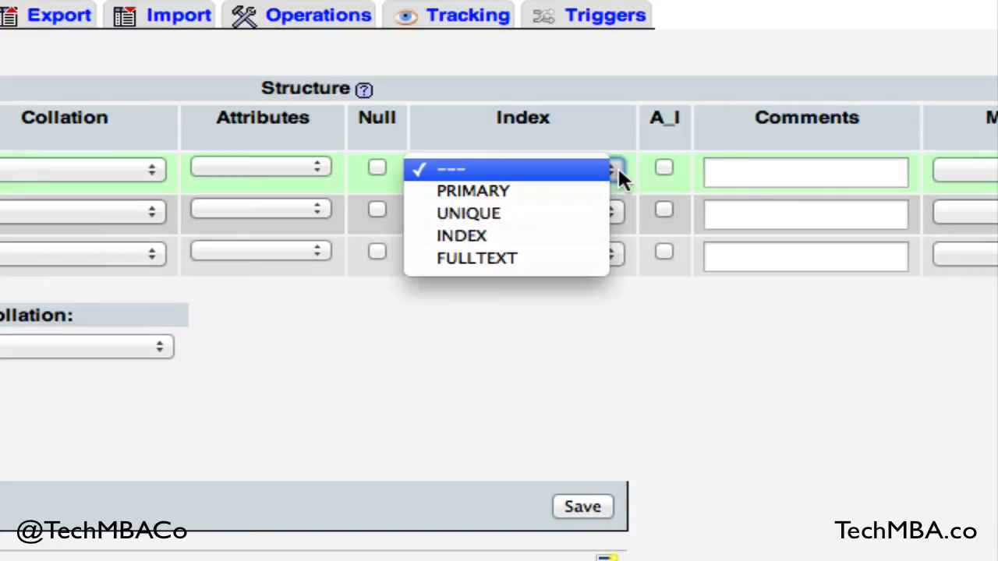
left_click(587, 192)
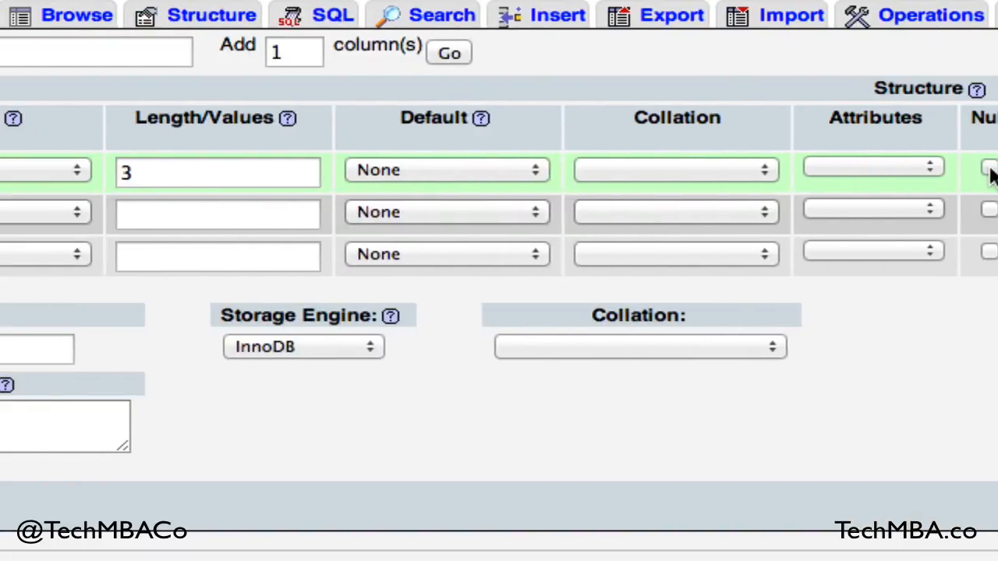
scroll(990, 173, "left", 5)
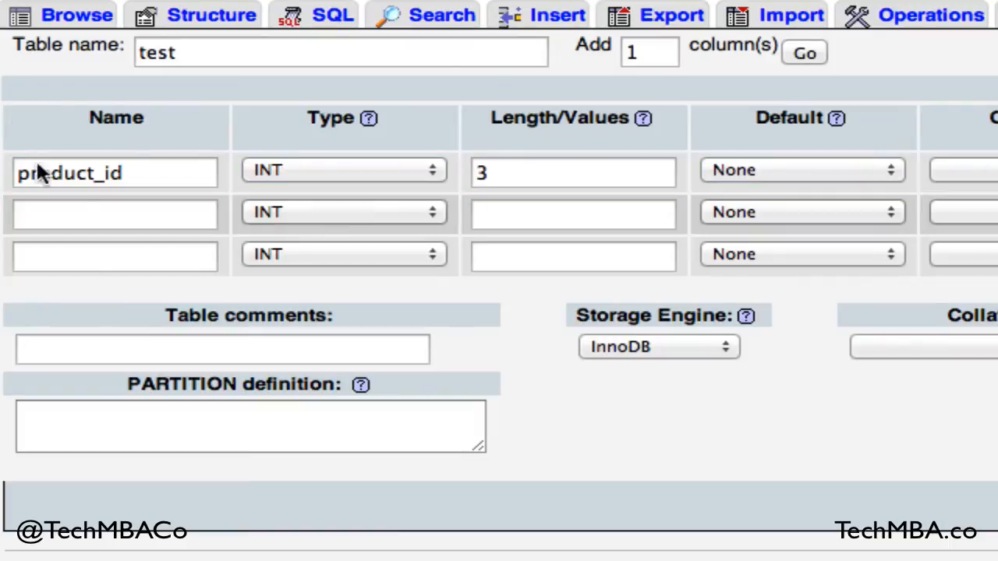
- Define the second column as product_name with type VARCHAR and length 100
left_click(77, 217)
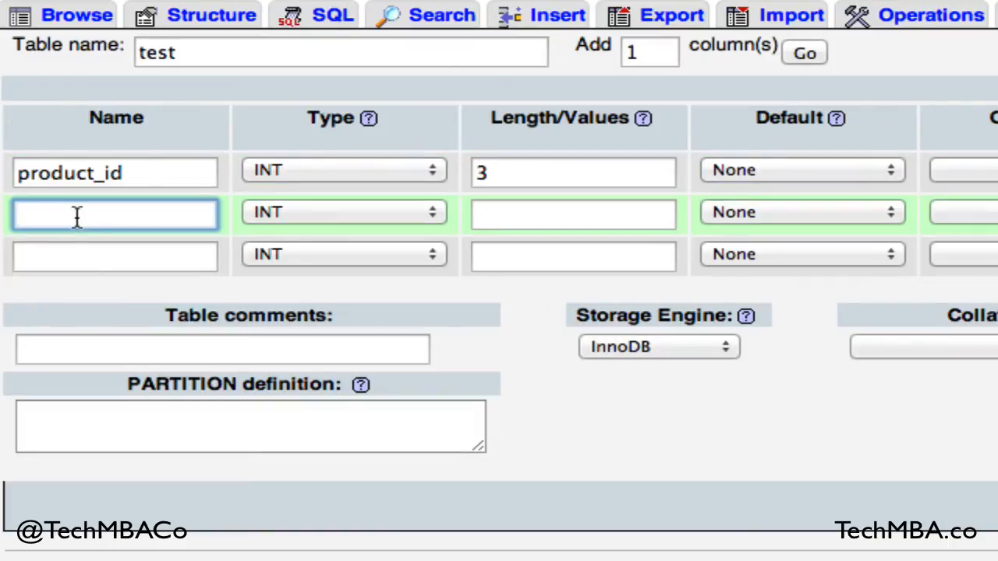
type("product_name")
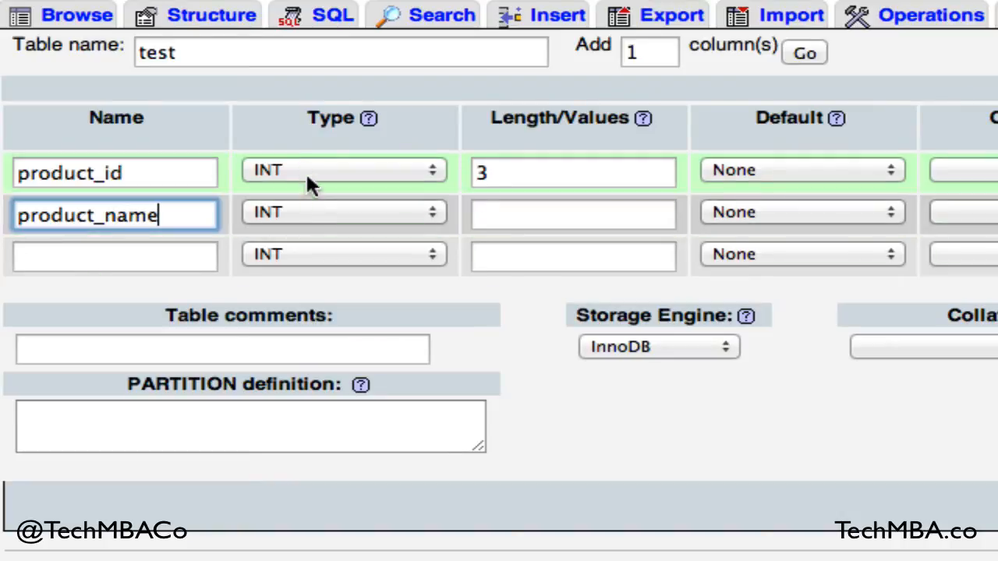
left_click(308, 211)
left_click(314, 237)
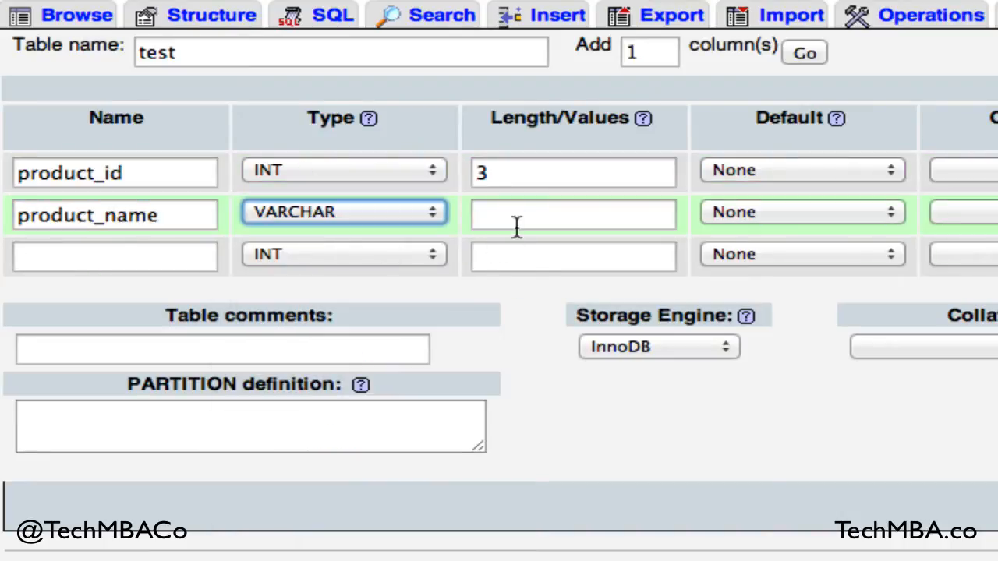
left_click(515, 219)
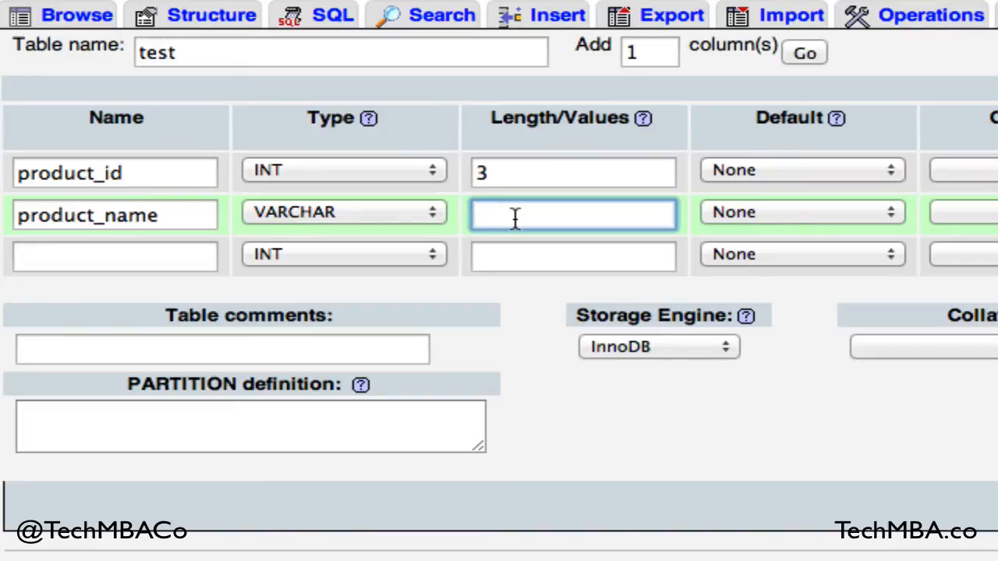
type("100")
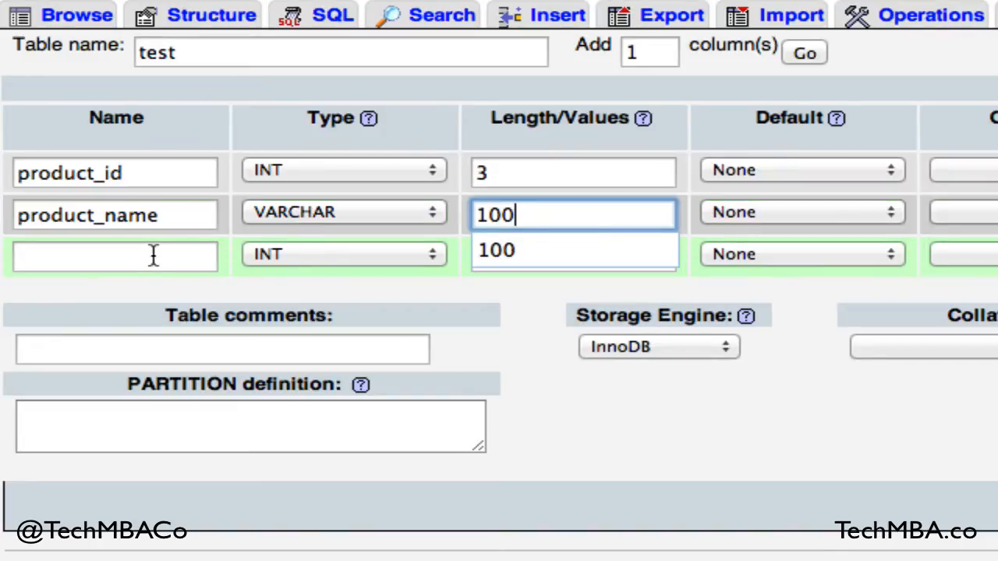
left_click(154, 256)
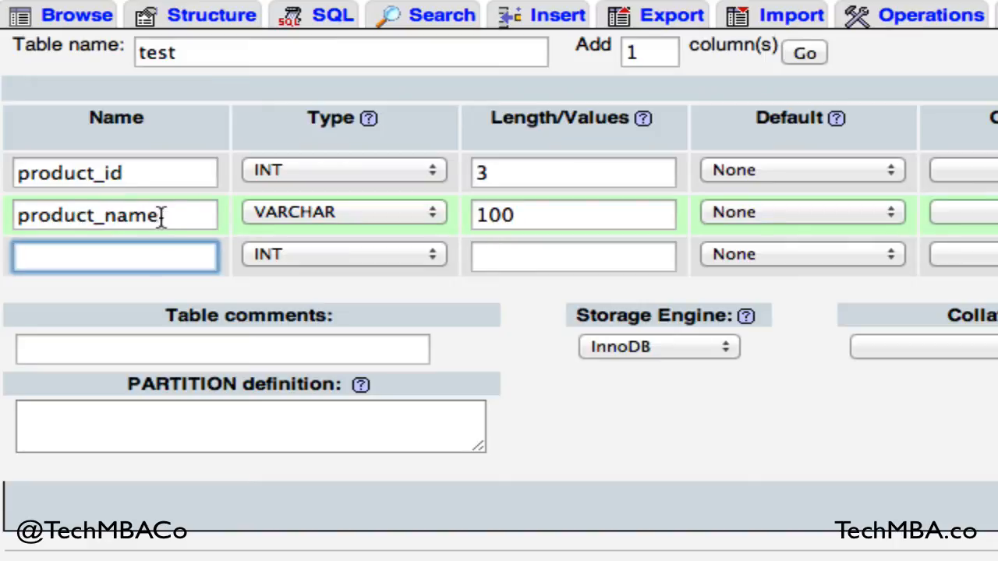
left_click_drag(162, 219, 19, 216)
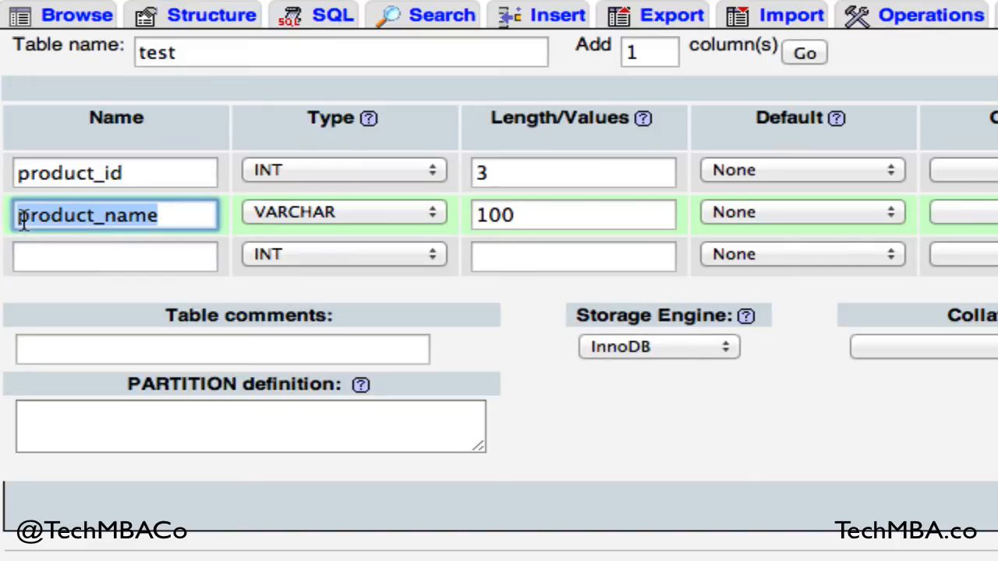
left_click(23, 220)
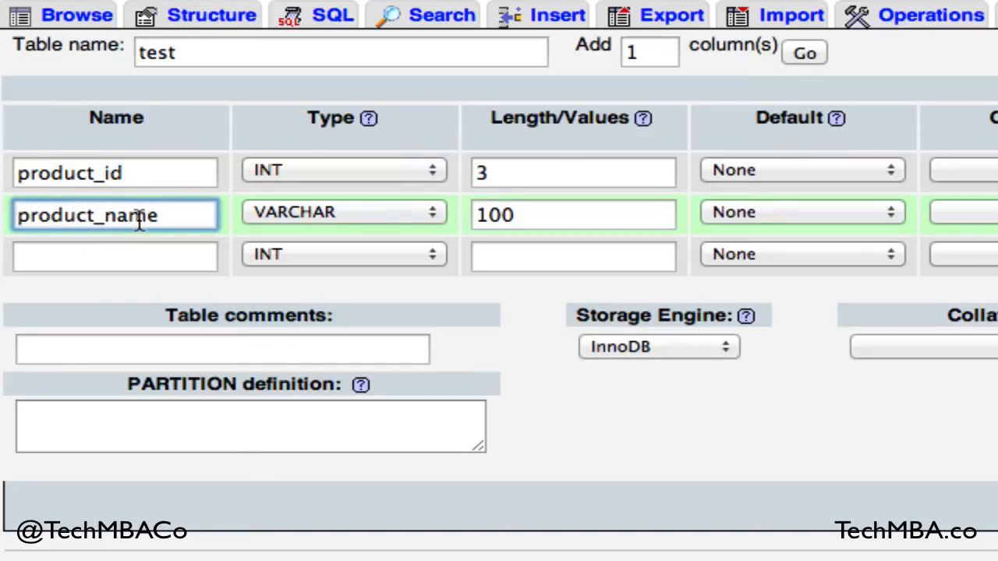
left_click_drag(162, 216, 16, 220)
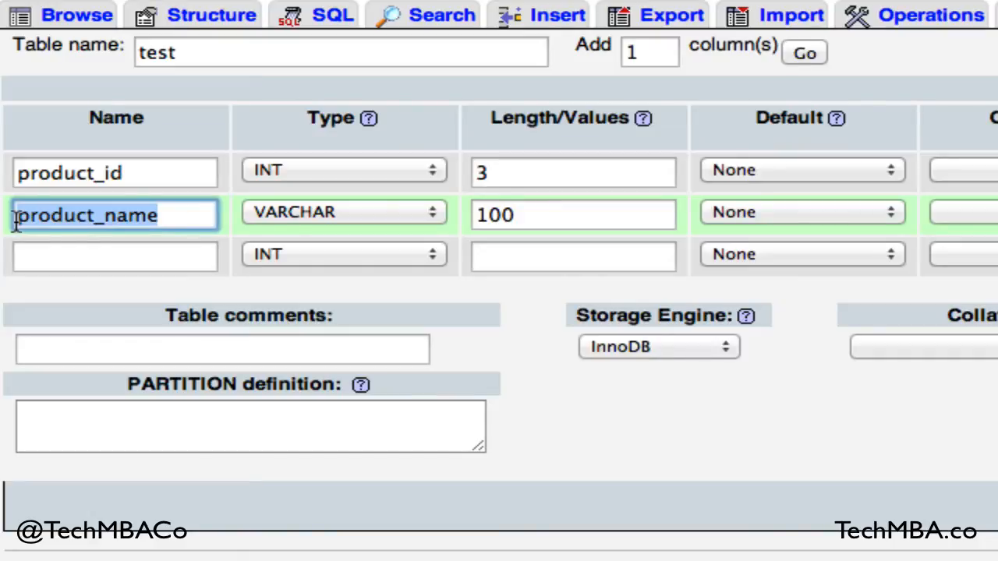
- Define the third column as price with type DOUBLE and length 4,2, and save the new table
left_click(56, 251)
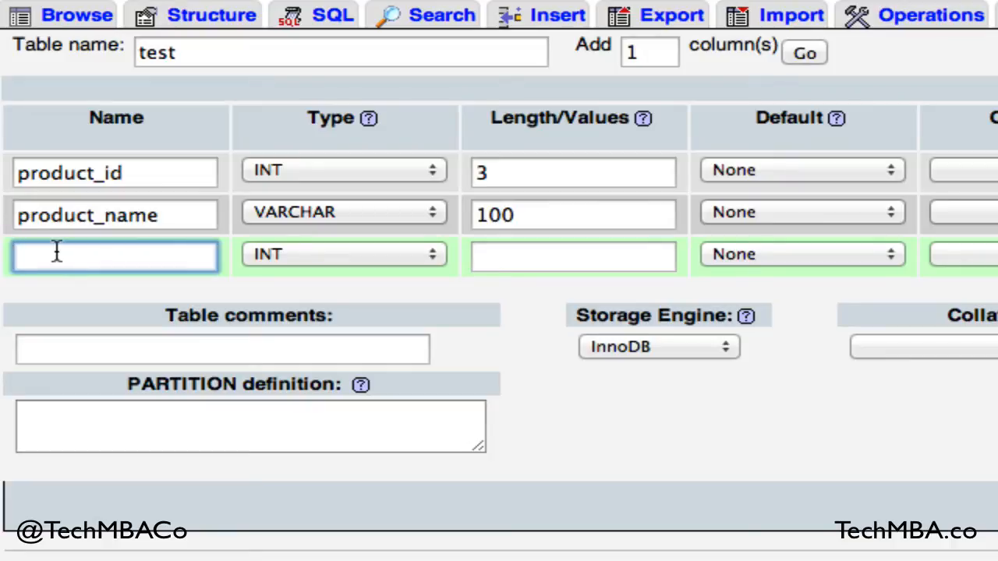
type("price")
left_click(324, 256)
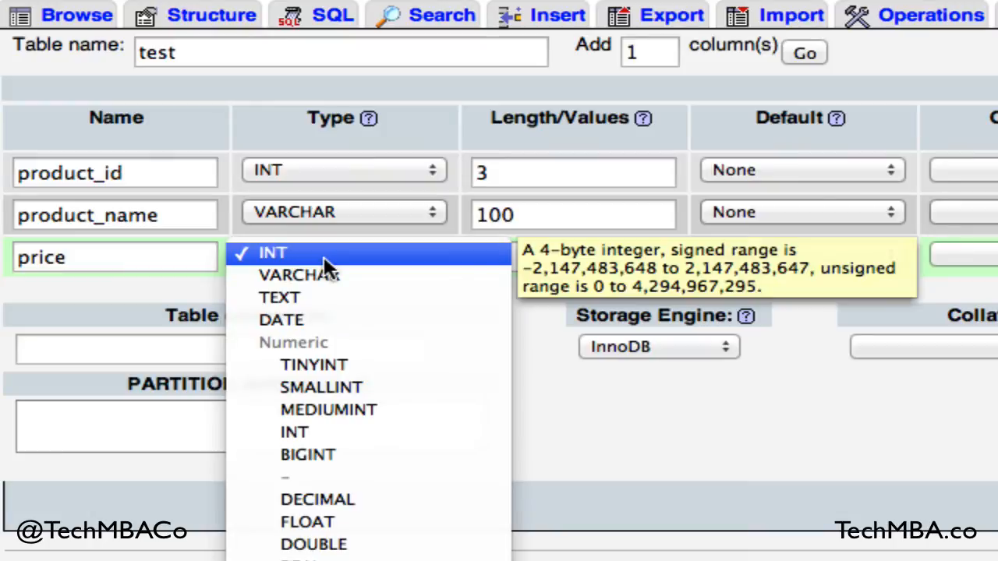
left_click(400, 546)
left_click(552, 263)
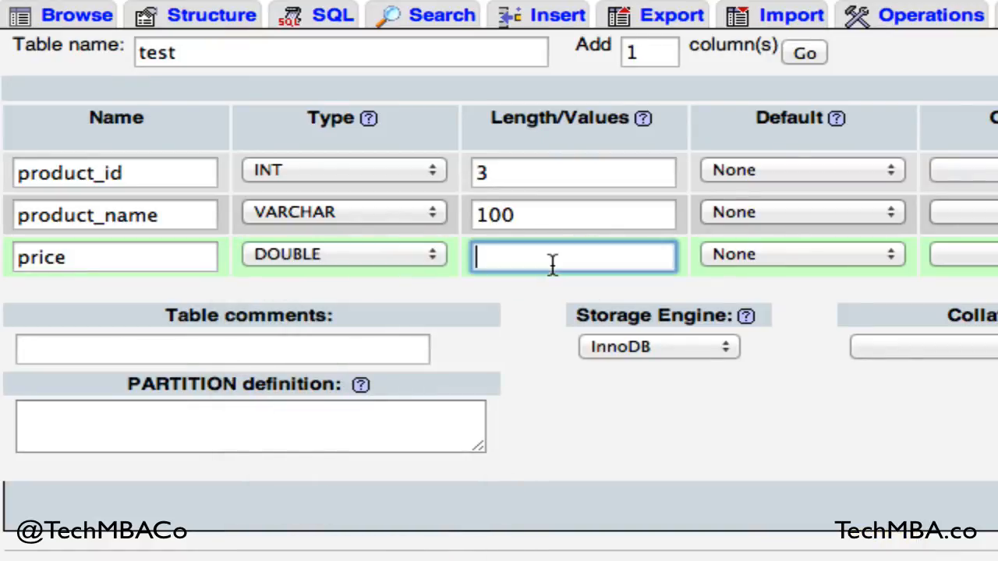
type("4,2")
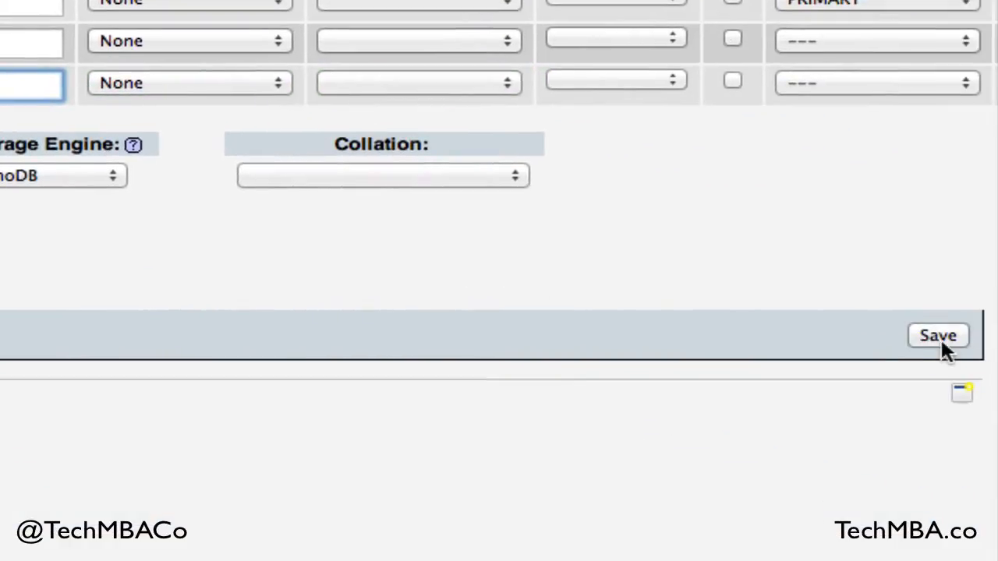
left_click(935, 333)
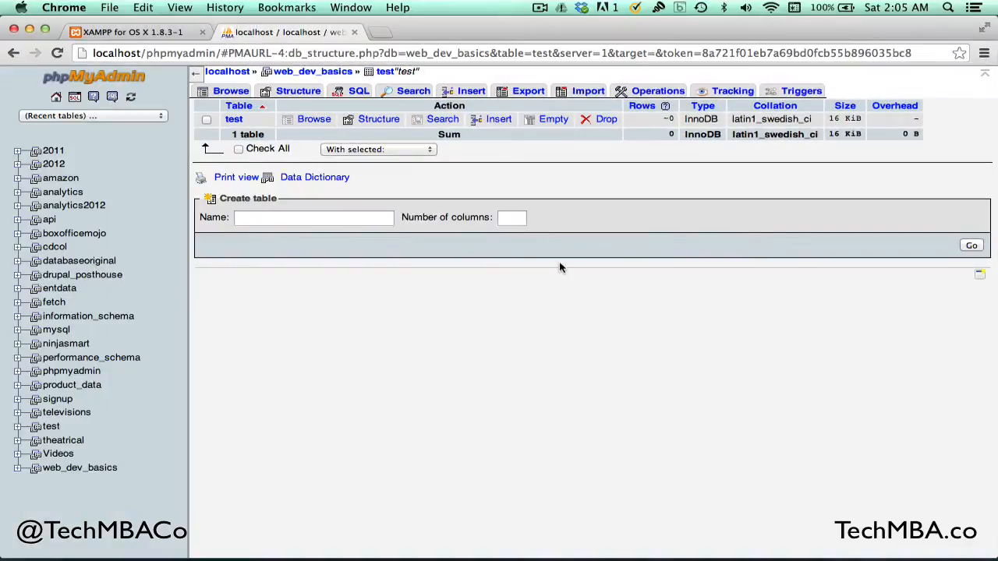
- Open the test table and insert a row with product_id 123, product_name computer and price 12.99
left_click(279, 93)
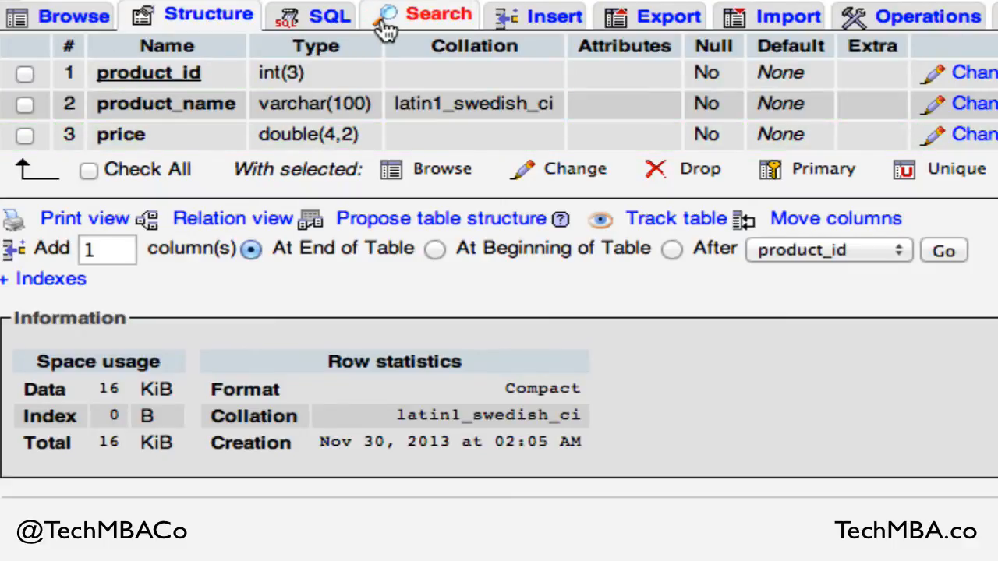
left_click(517, 27)
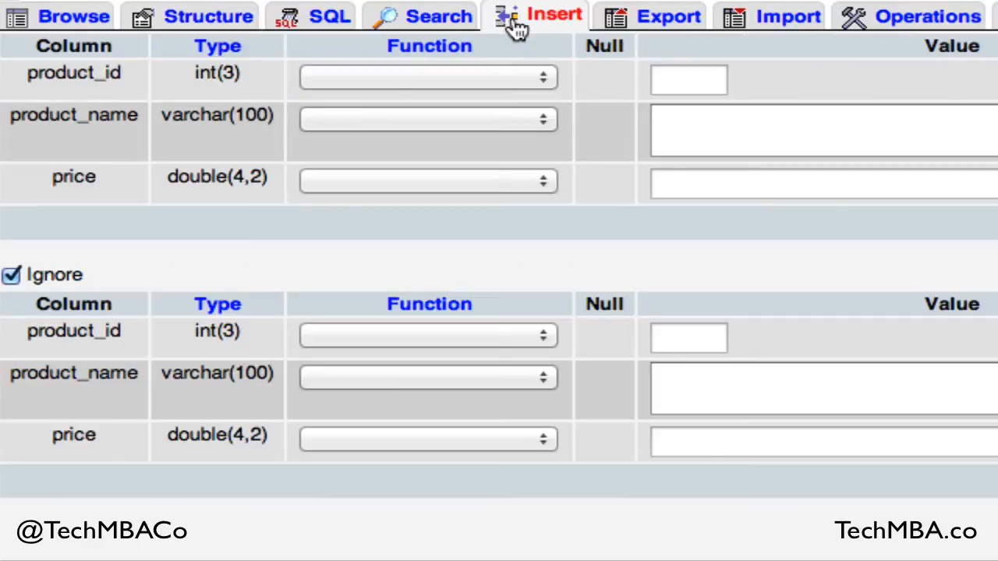
left_click(679, 89)
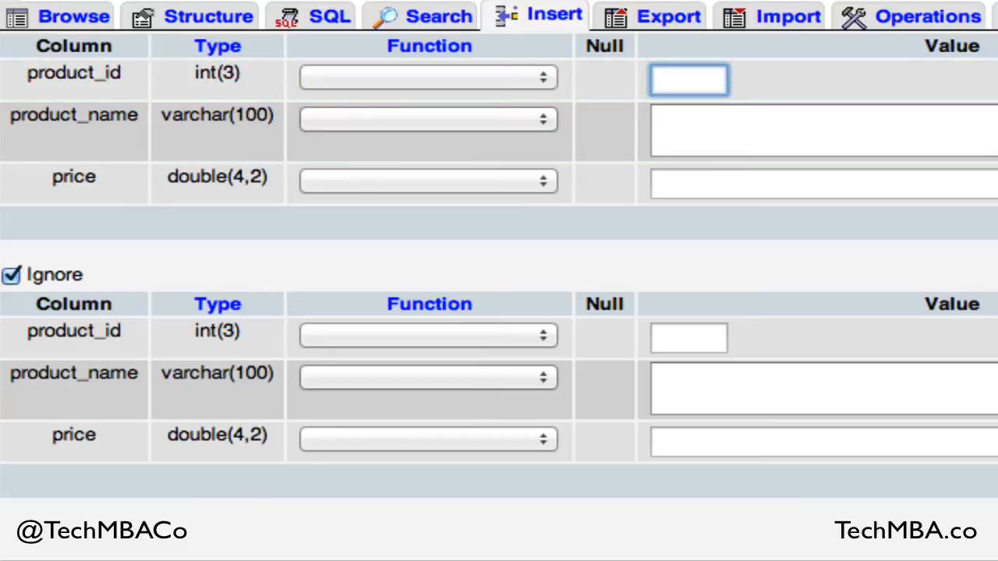
type("123")
left_click(934, 139)
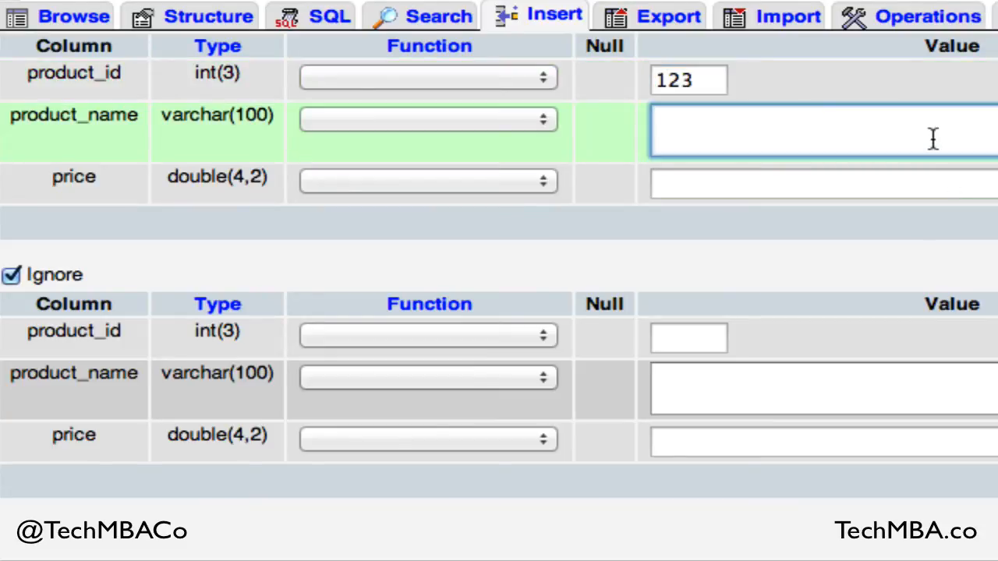
type("computer")
key("Tab")
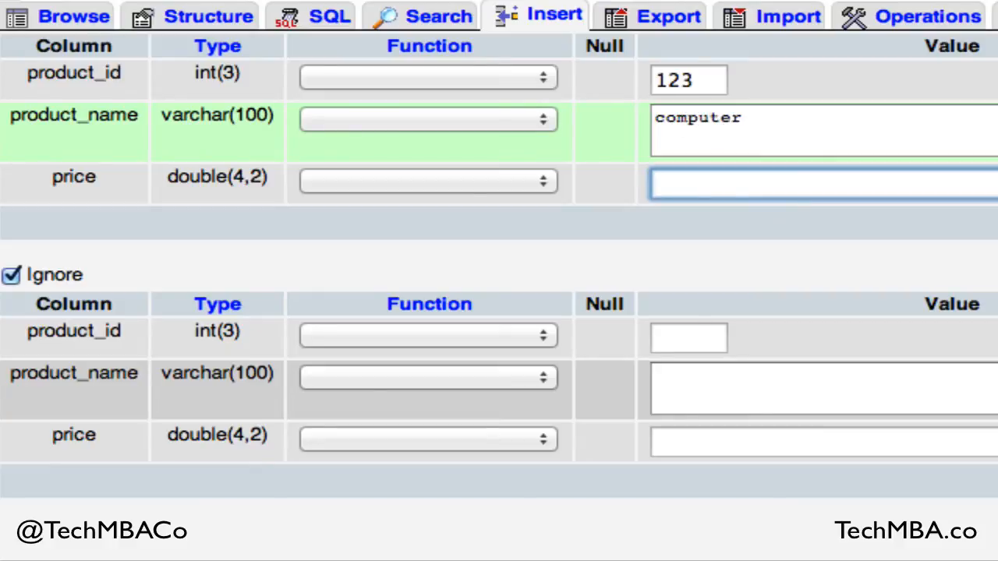
type("12.99")
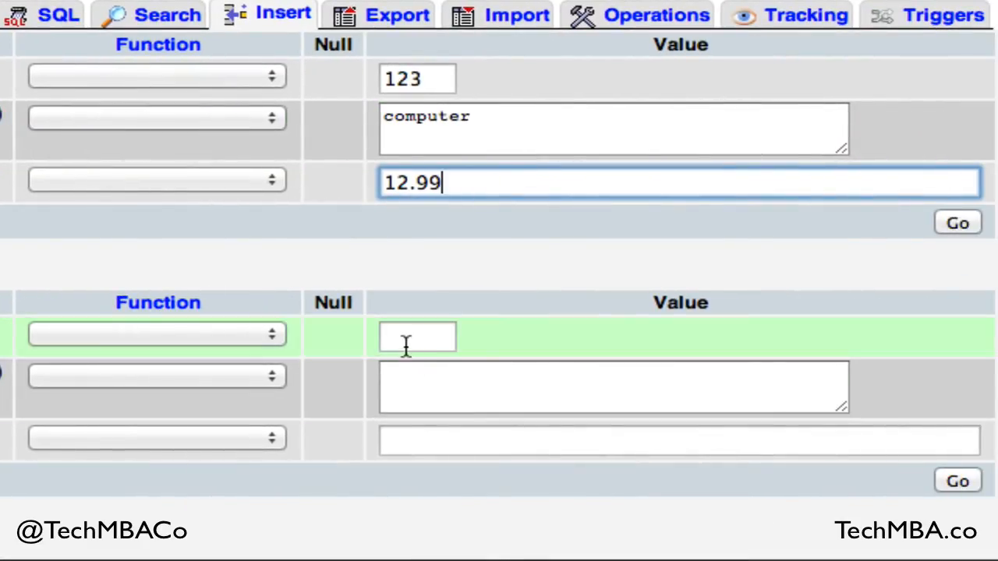
left_click(957, 225)
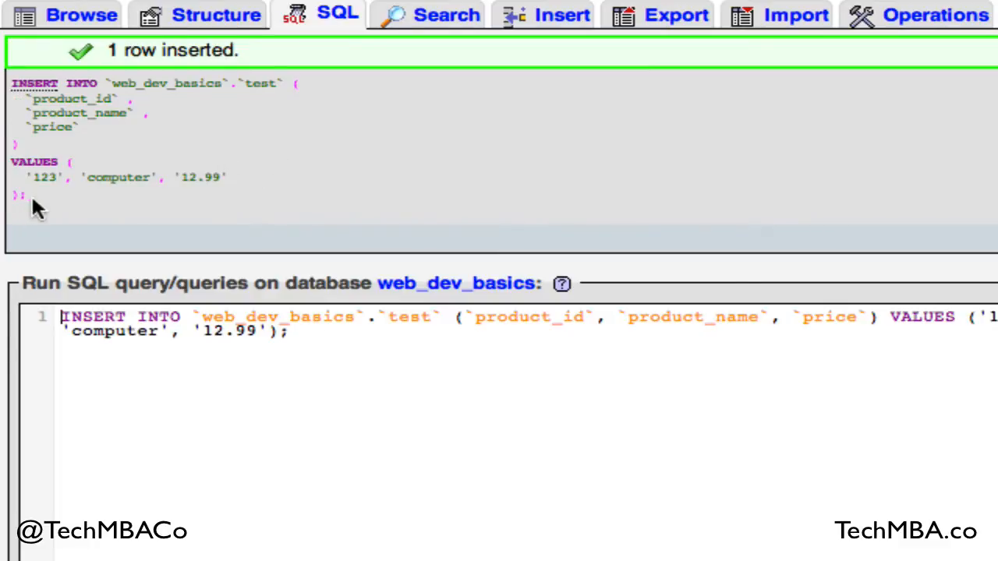
- Review the generated INSERT statement and browse the rows stored in the test table
left_click_drag(30, 195, 3, 86)
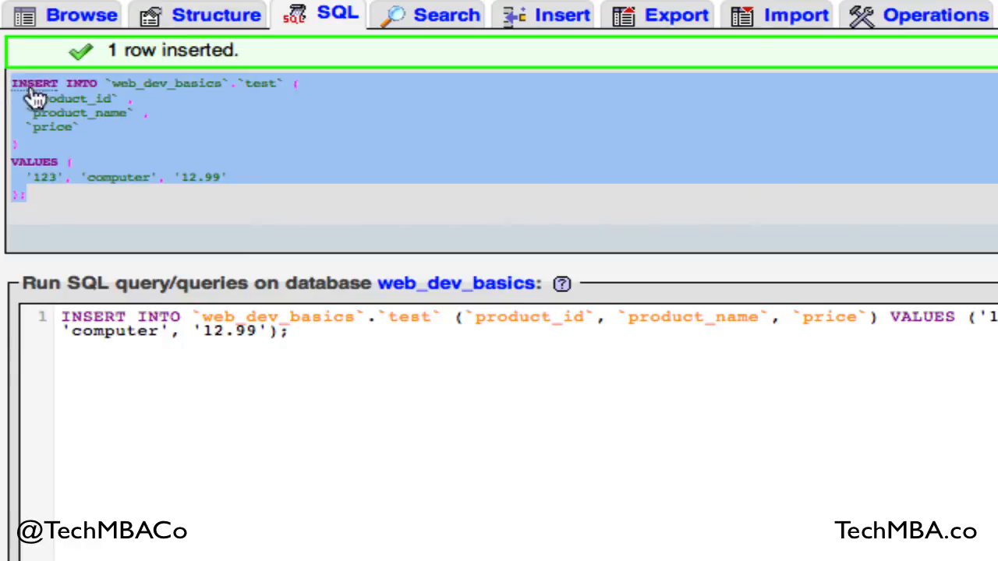
left_click(191, 143)
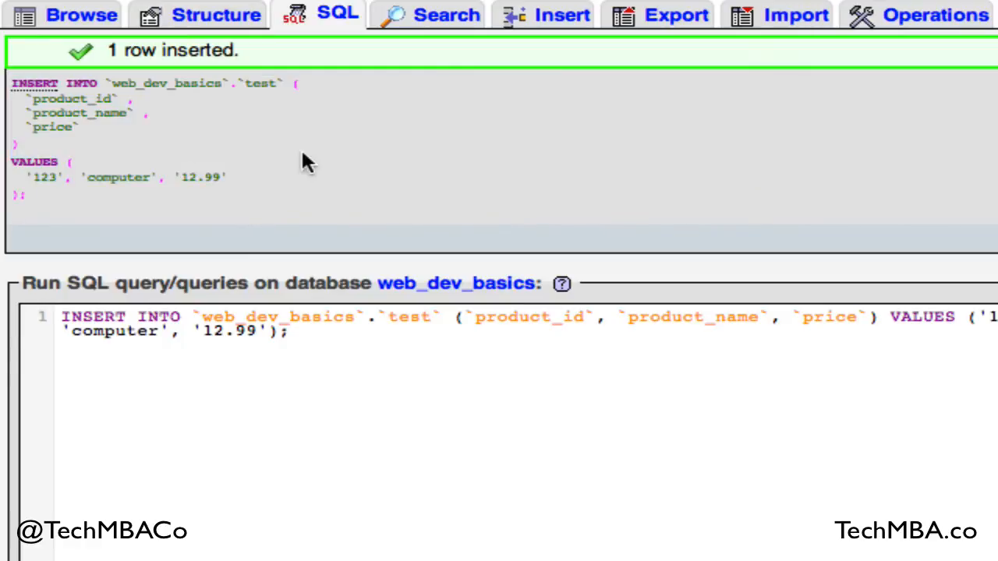
left_click(94, 24)
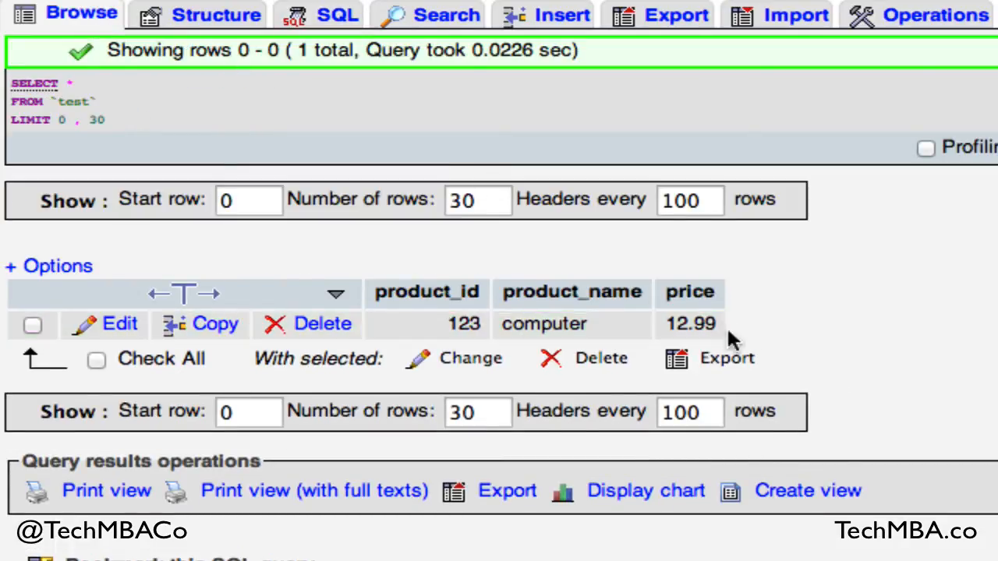
- Insert another row into the test table with product_id 124, product_name computer and price 100.99
left_click(551, 28)
left_click(702, 79)
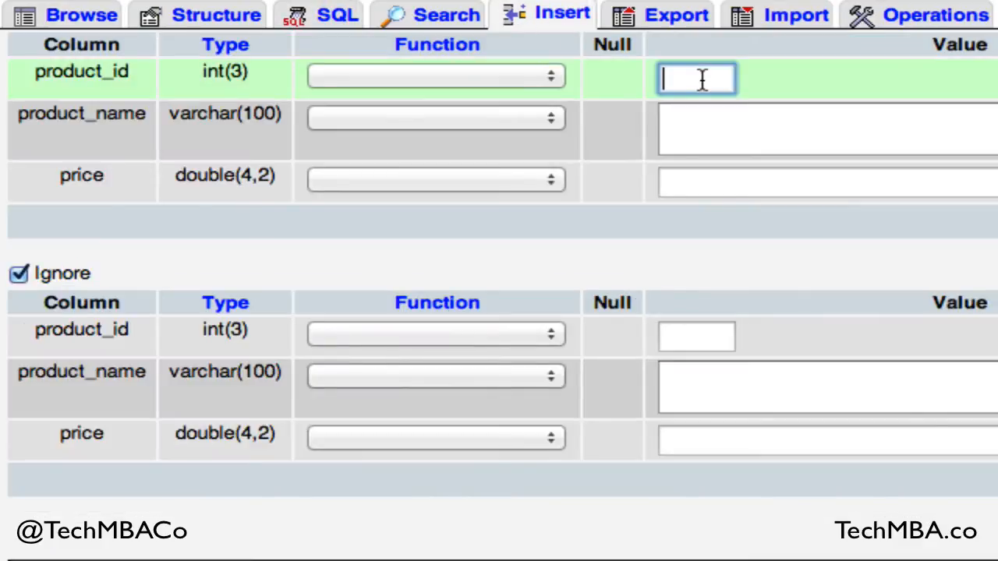
type("124")
left_click(724, 118)
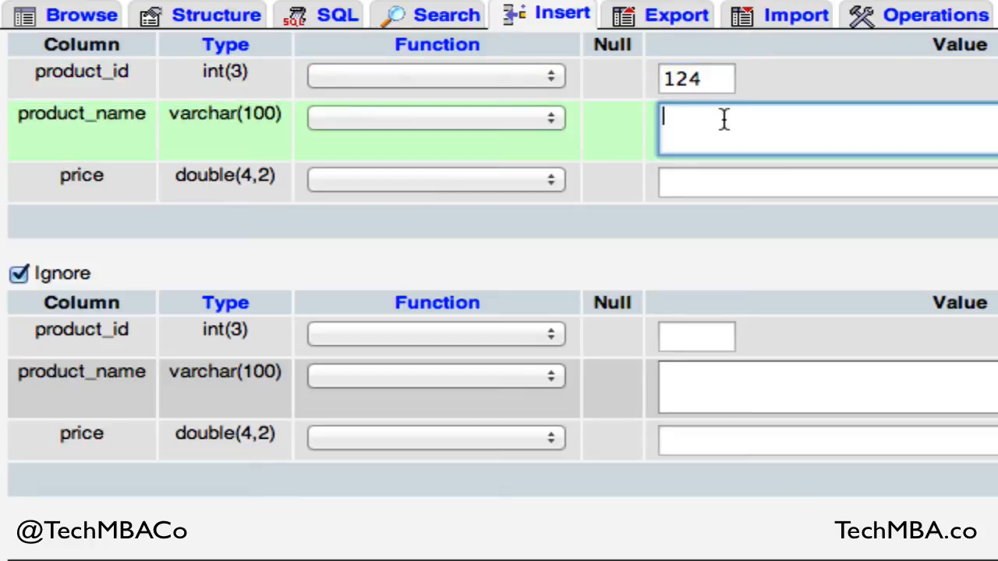
type("computer")
left_click_drag(715, 80, 657, 82)
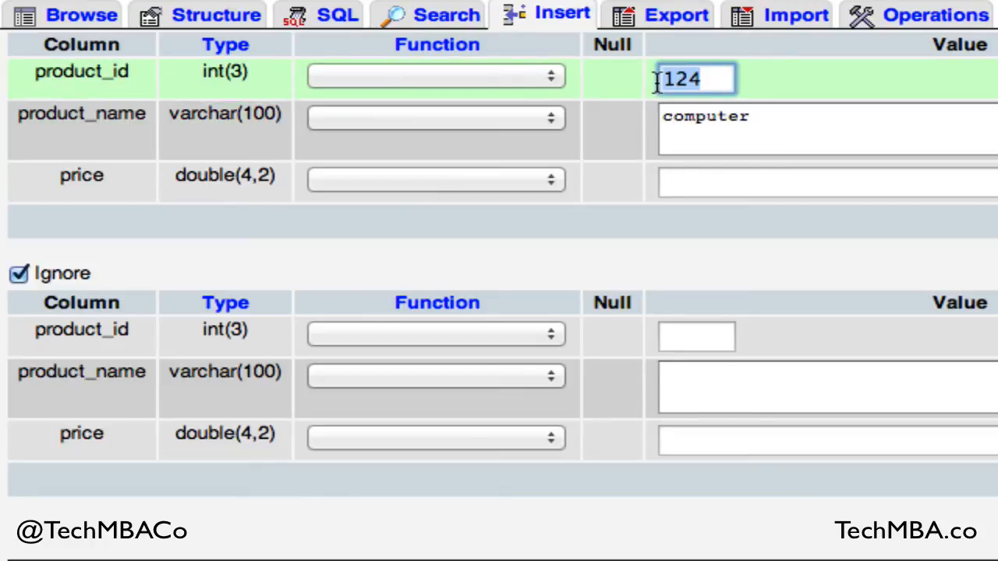
left_click_drag(803, 129, 619, 112)
left_click(719, 184)
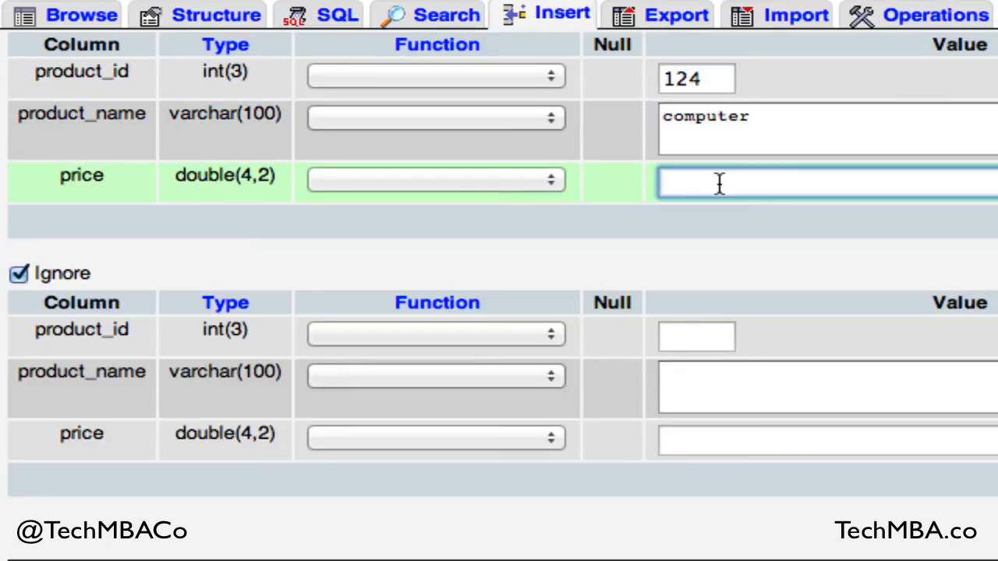
type("100.99")
left_click(951, 223)
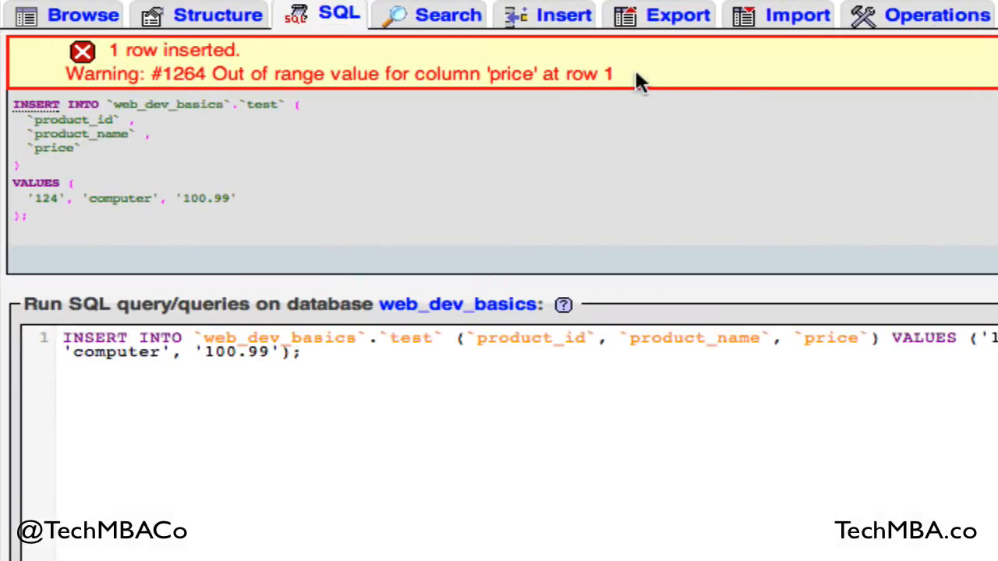
- Examine the warning from the insert and compare it with the price column and value in the query
left_click_drag(624, 73, 85, 51)
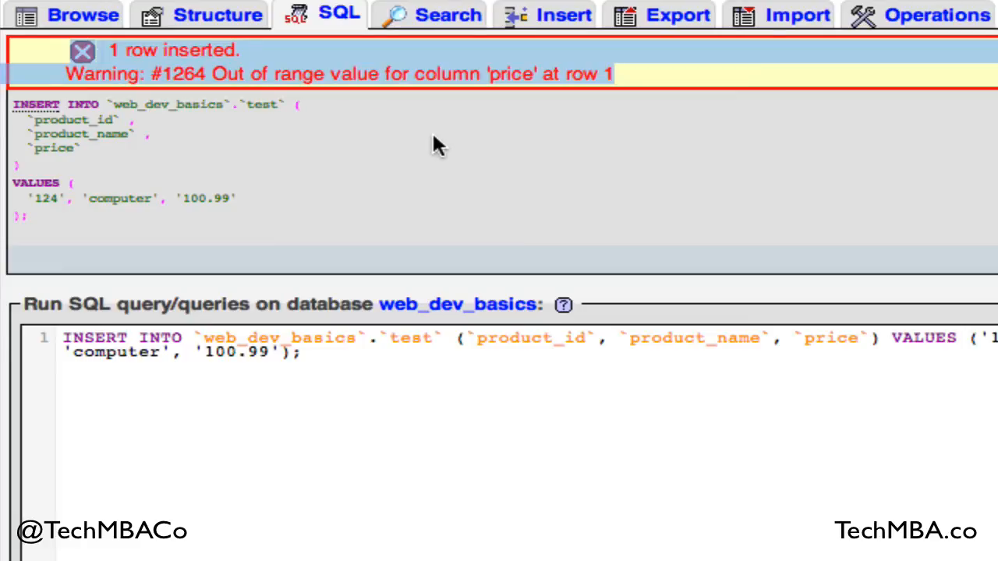
left_click(434, 141)
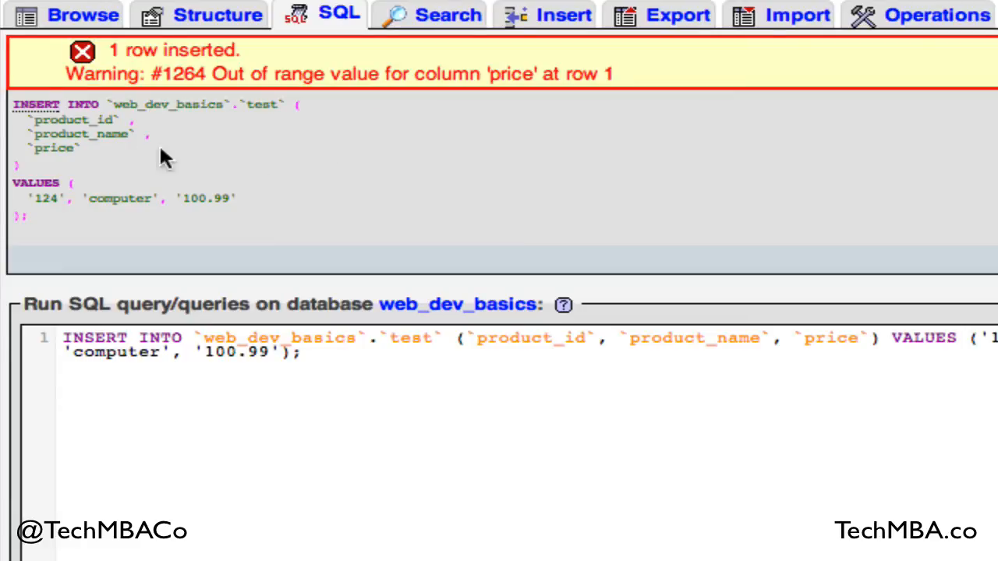
left_click_drag(81, 150, 27, 151)
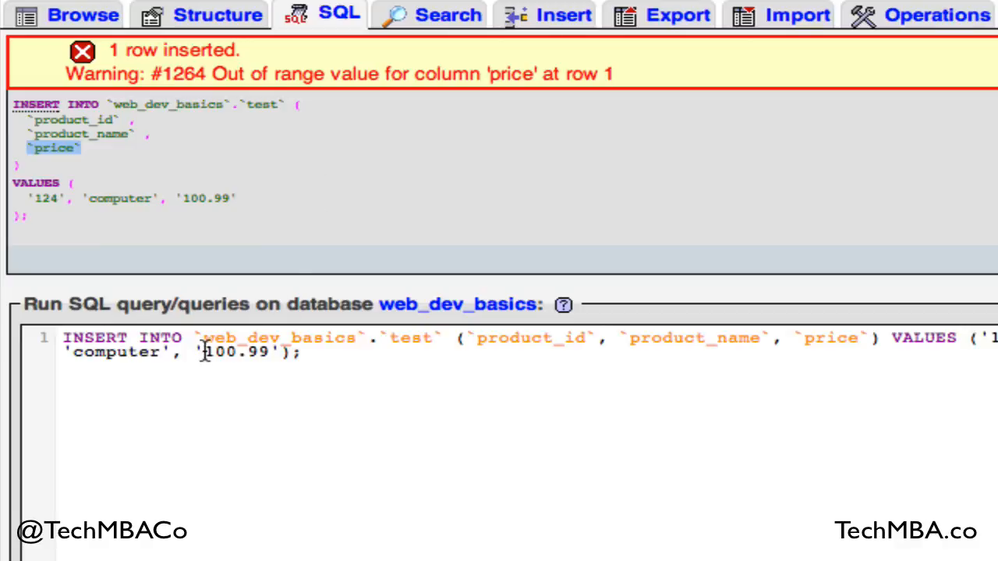
left_click_drag(204, 353, 273, 352)
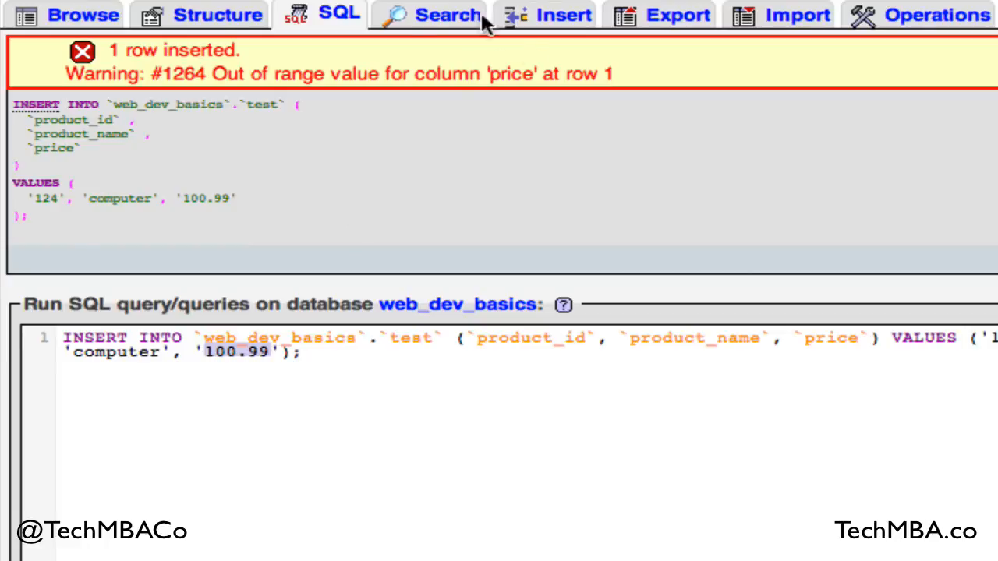
- Browse the test table, check the price stored for product_id 124, and delete that row
left_click(37, 13)
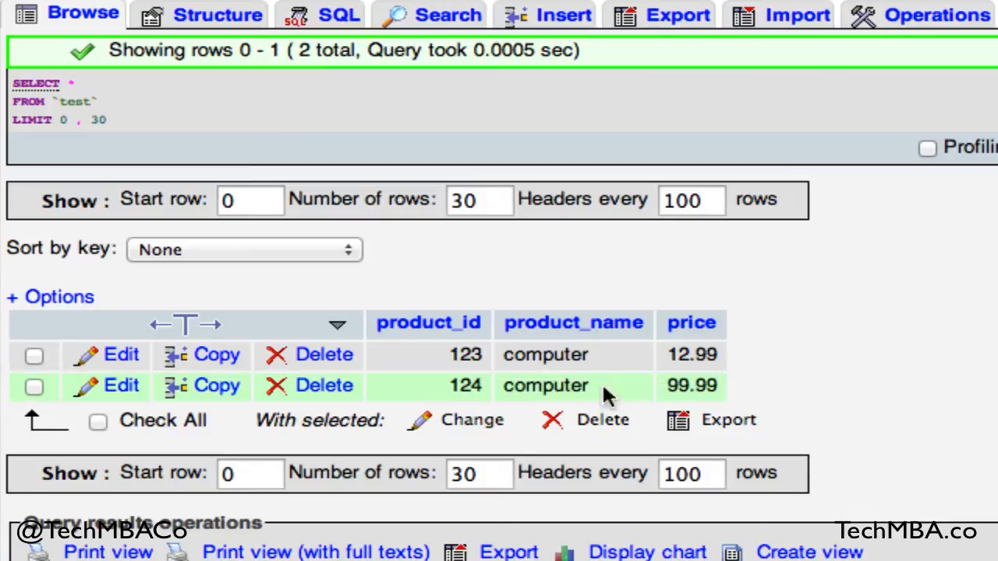
left_click_drag(668, 385, 808, 398)
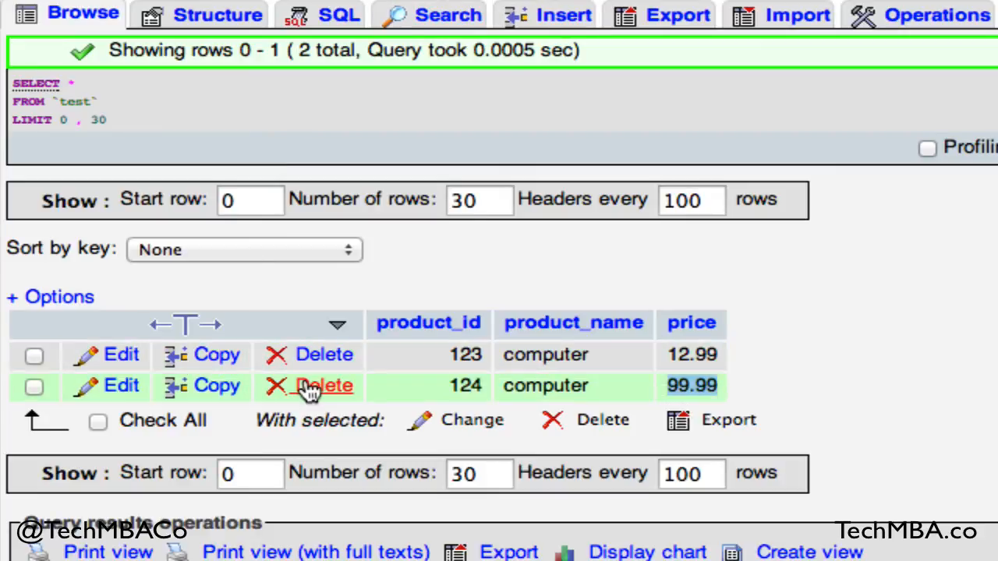
left_click(343, 384)
left_click(639, 533)
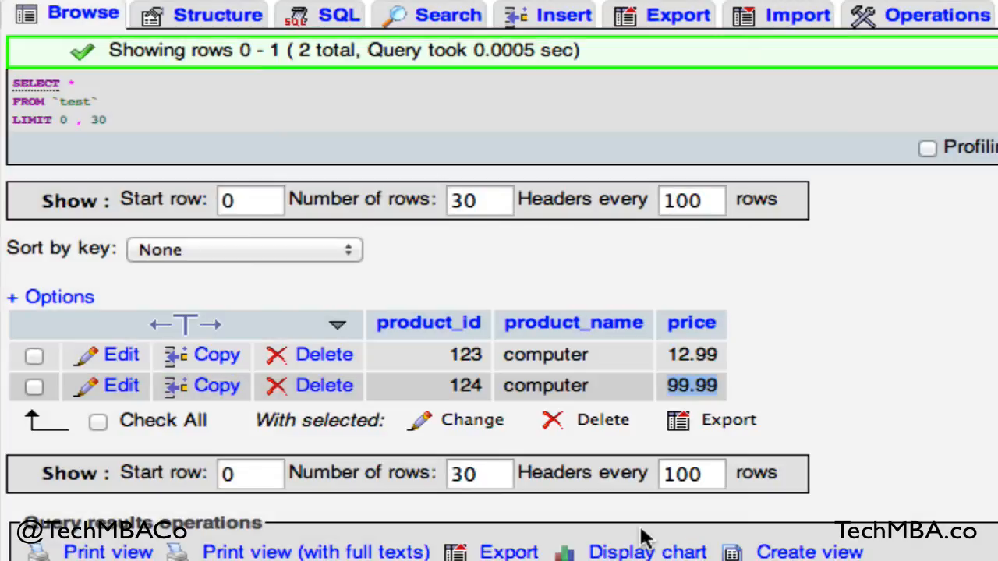
- Fill in a new row with product_id 123, product_name computer and price 99.99, try to insert it, and dismiss the notification
left_click(563, 24)
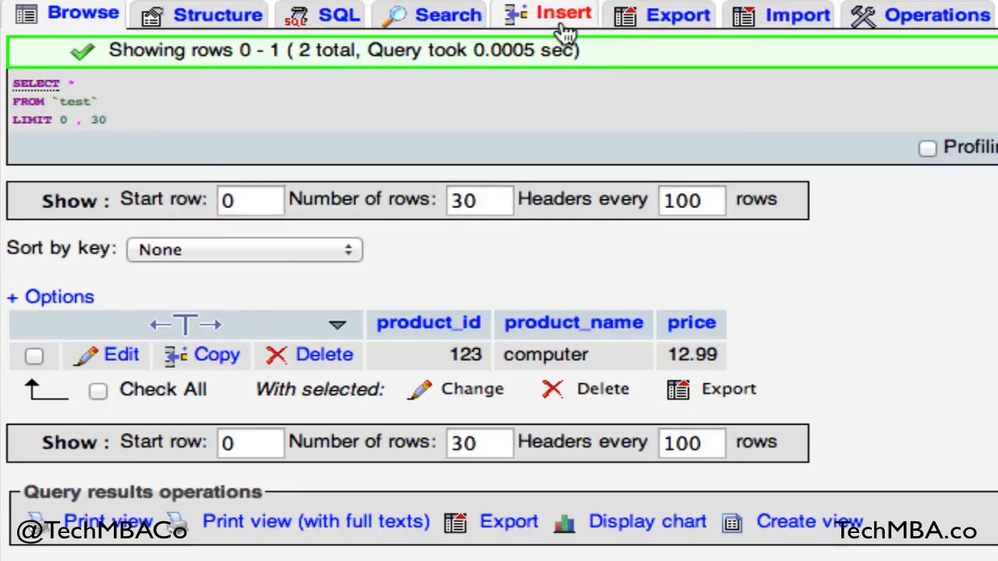
left_click(708, 80)
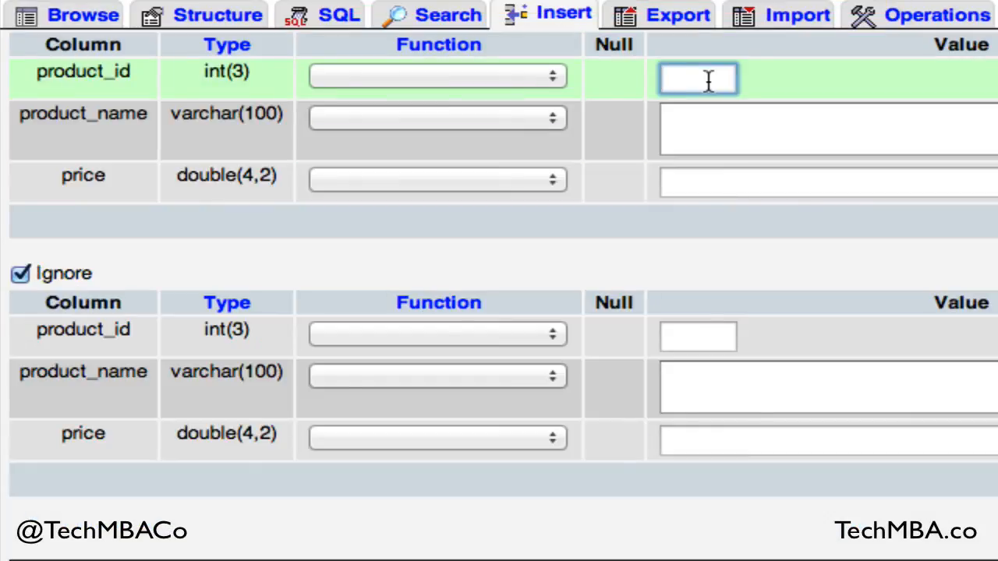
type("123")
left_click(722, 128)
type("computer")
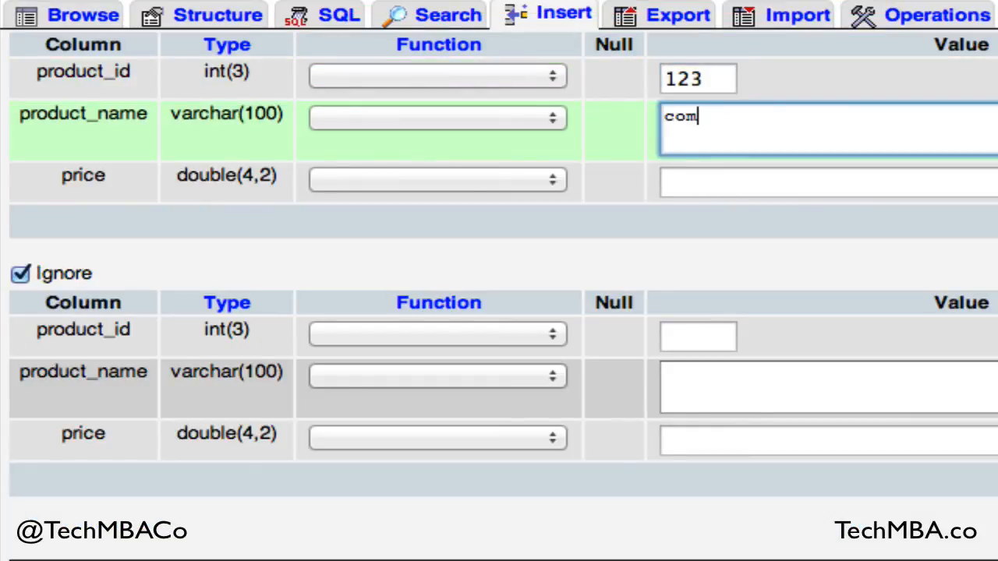
key("Tab")
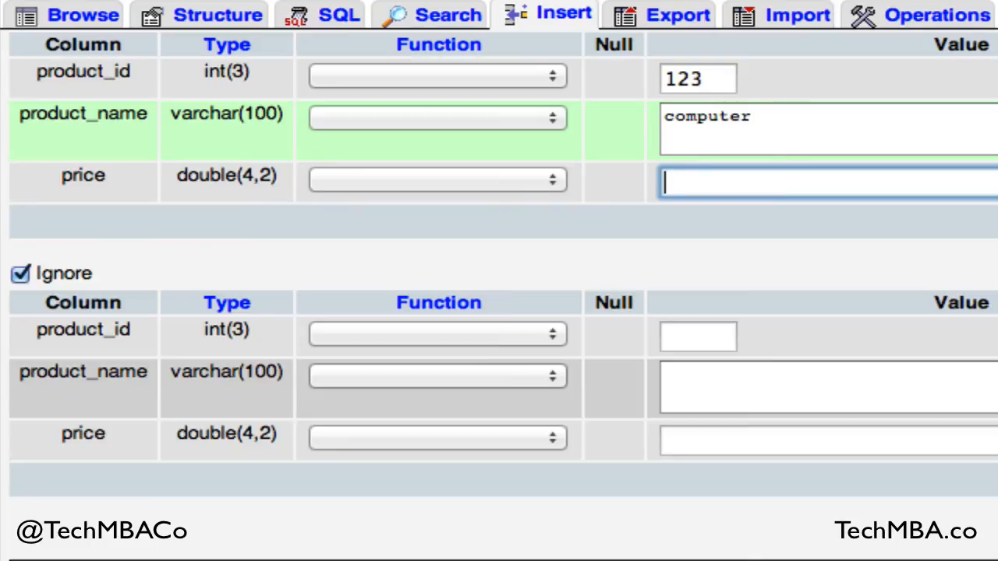
type("99.99")
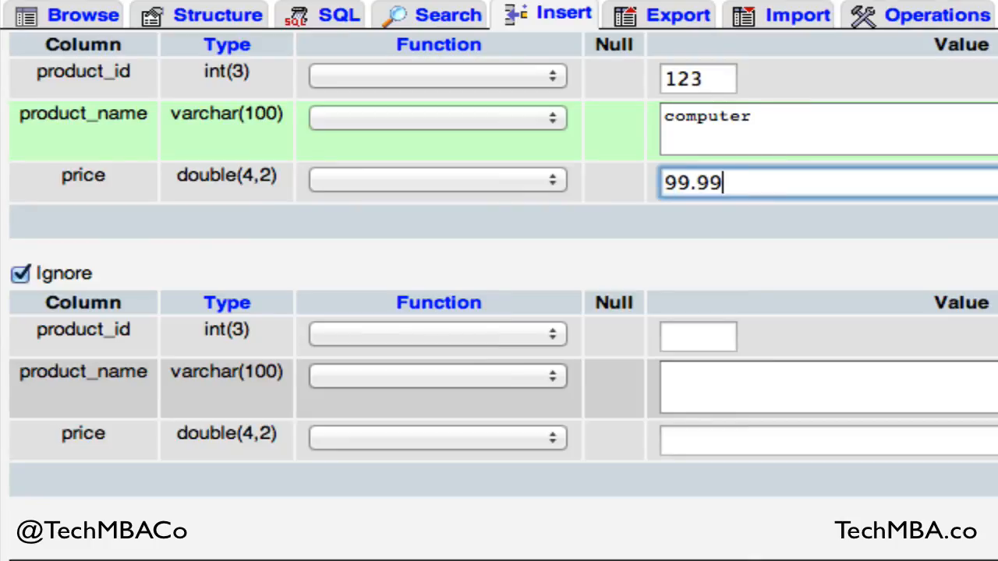
left_click_drag(716, 86, 648, 86)
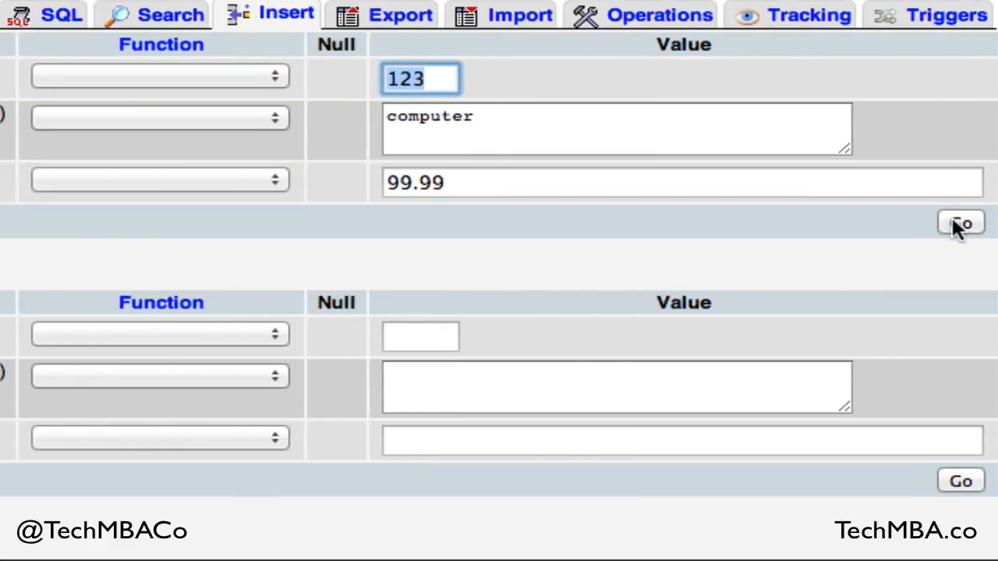
left_click(959, 225)
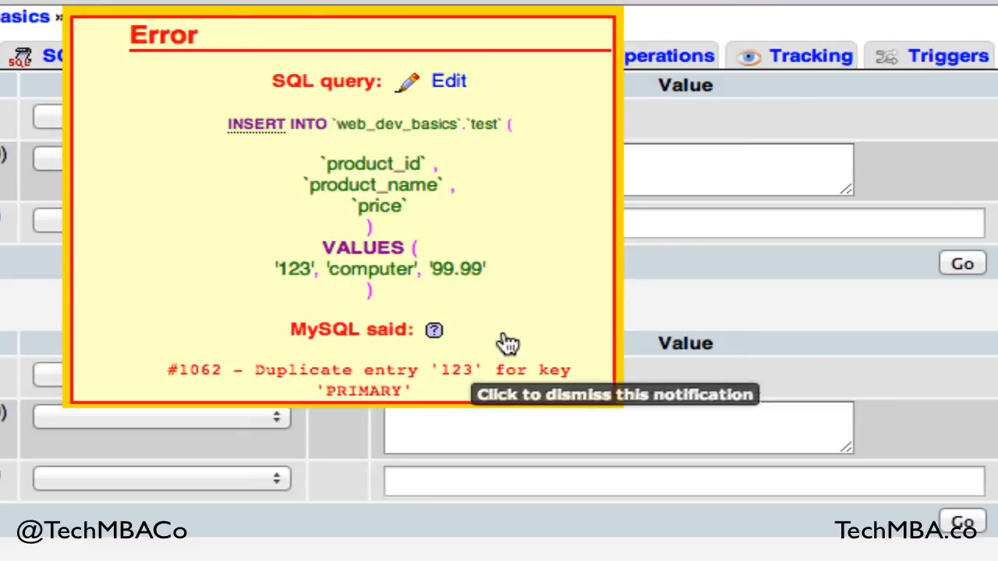
left_click(547, 329)
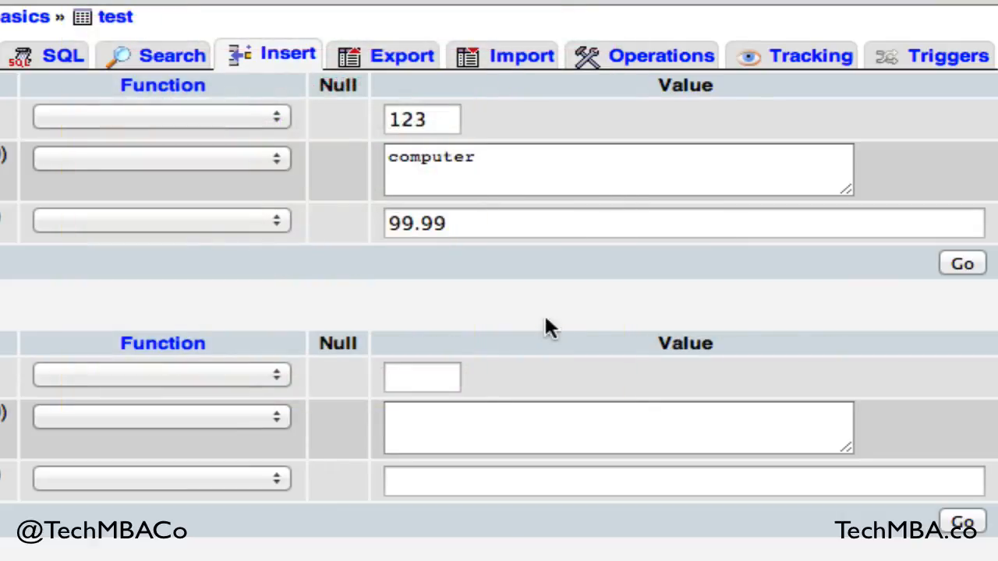
- Change the new row's product_id to 124, insert it, and browse the test table's rows
left_click(428, 125)
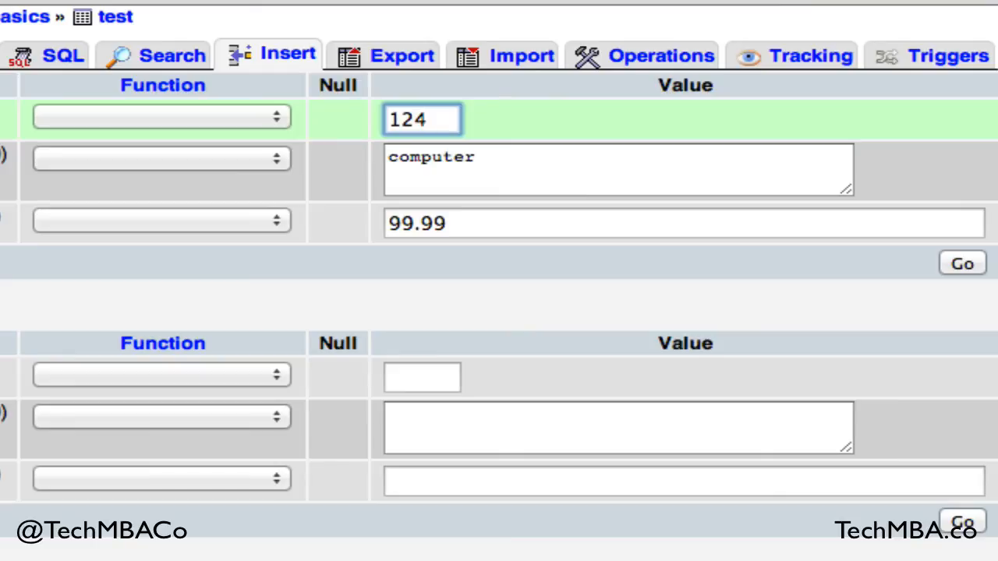
left_click(960, 264)
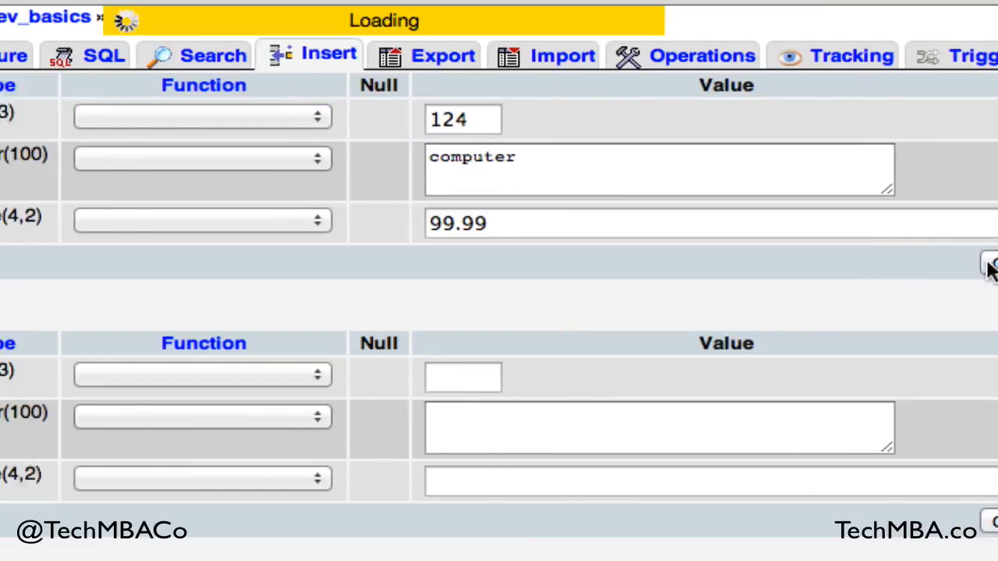
left_click(86, 53)
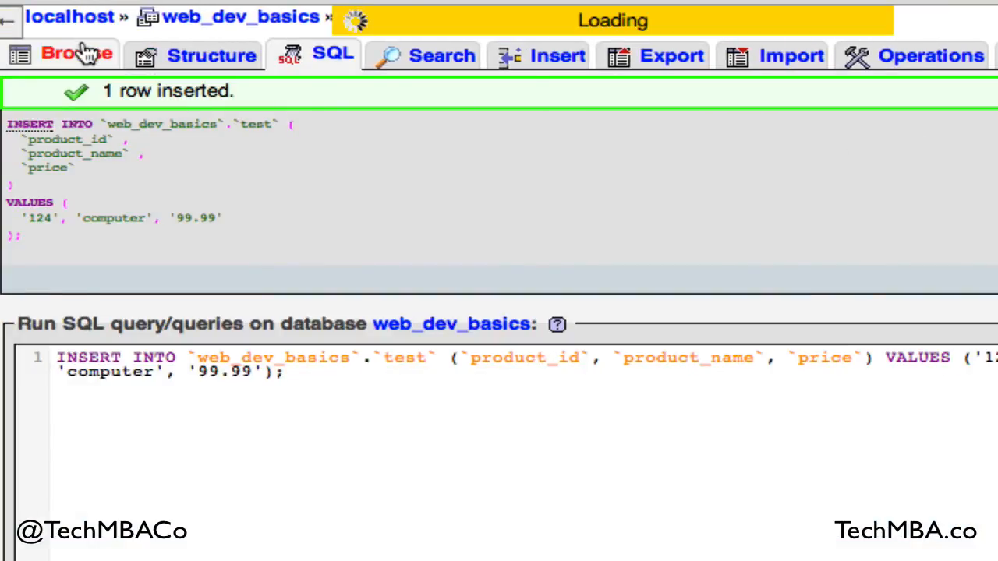
left_click_drag(431, 434, 872, 431)
left_click(870, 422)
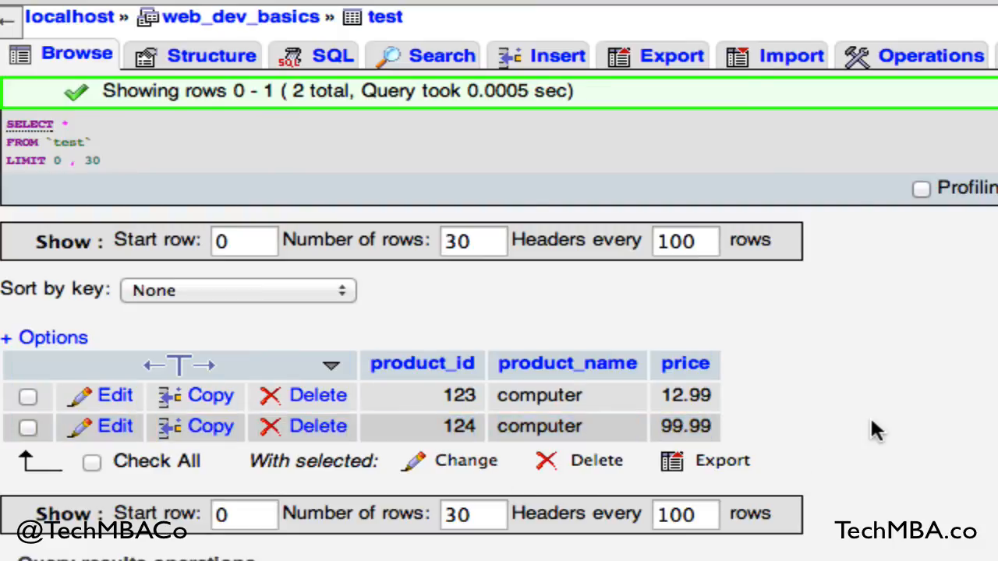